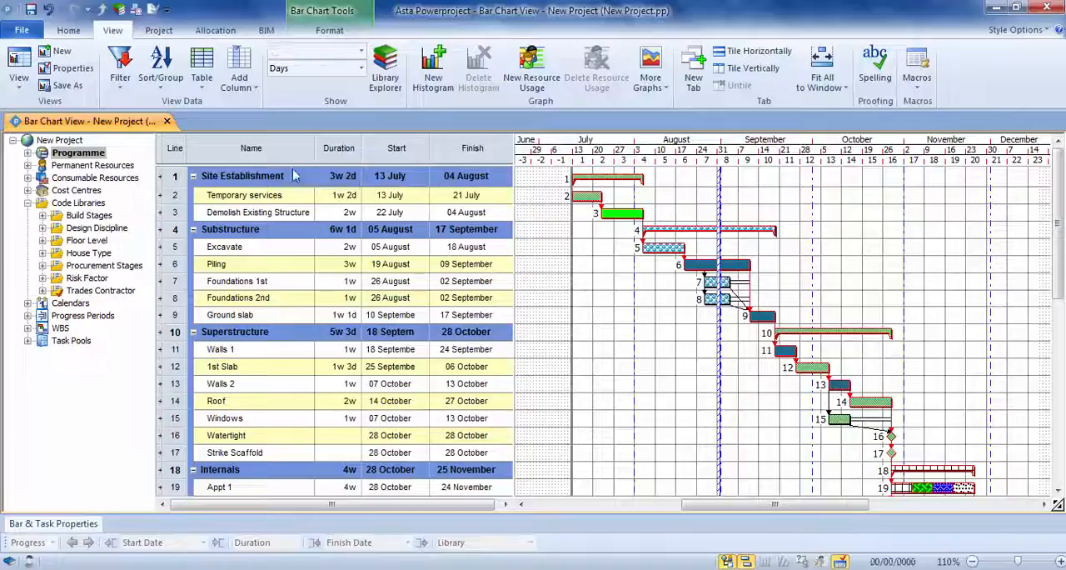
Widen the spreadsheet area and add a Notes identification column beside the Finish column.
{"action": "left_click_drag", "start_coordinate": [515, 207], "coordinate": [651, 232]}
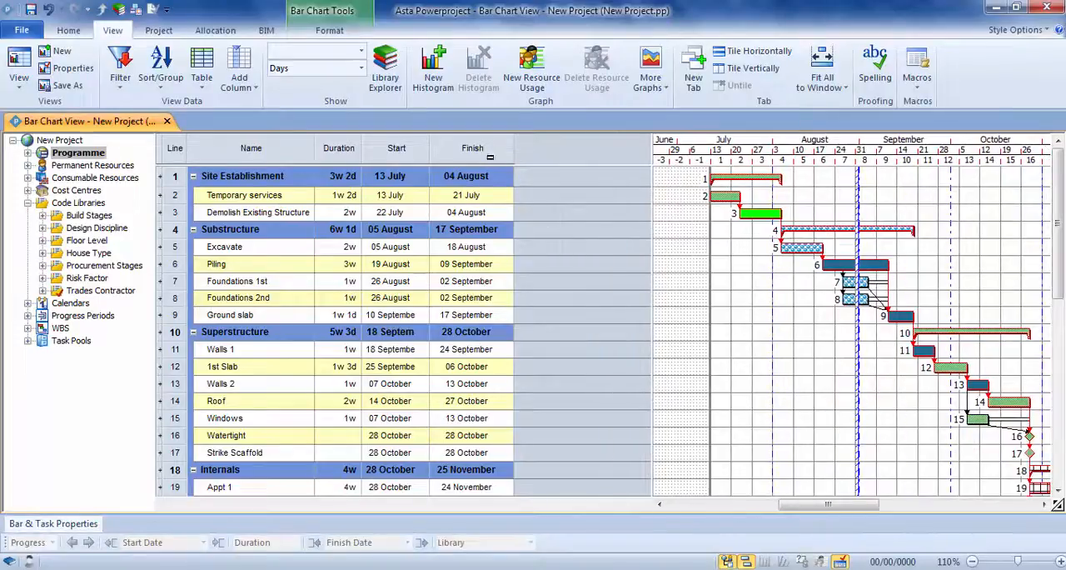
{"action": "right_click", "coordinate": [457, 149]}
{"action": "mouse_move", "coordinate": [573, 286]}
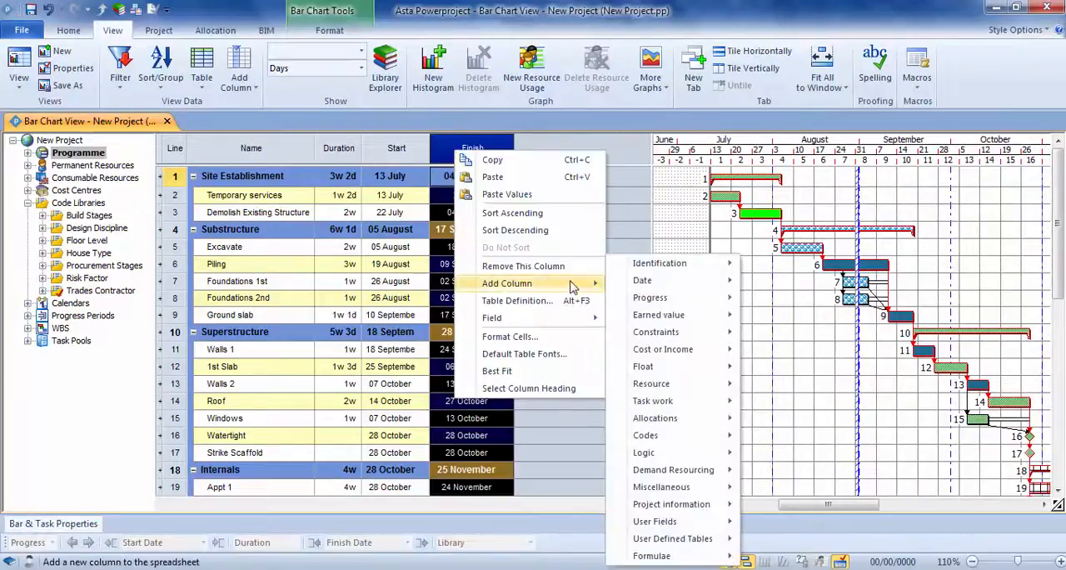
{"action": "mouse_move", "coordinate": [661, 287]}
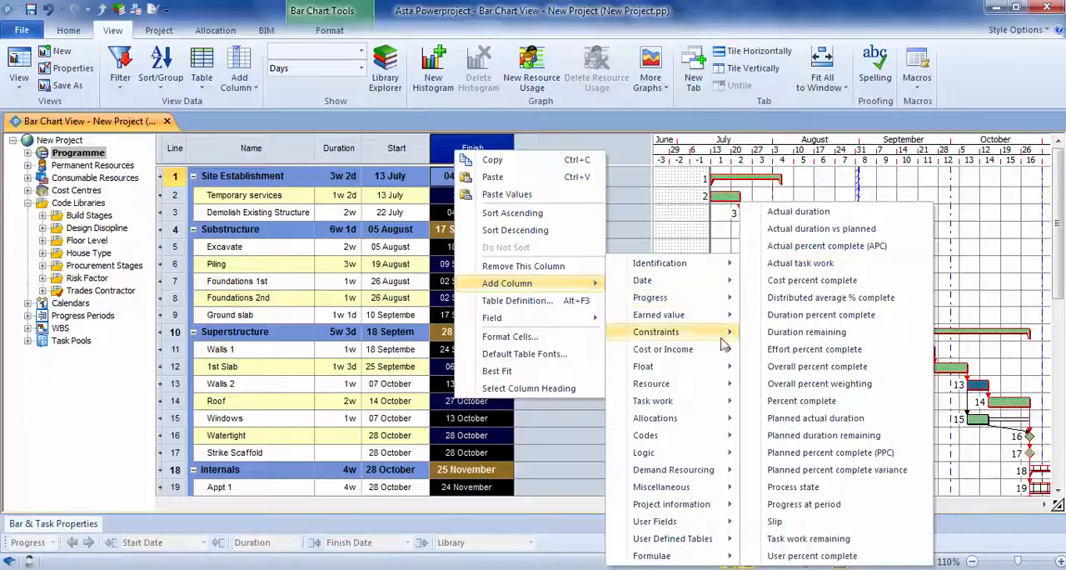
{"action": "mouse_move", "coordinate": [723, 353]}
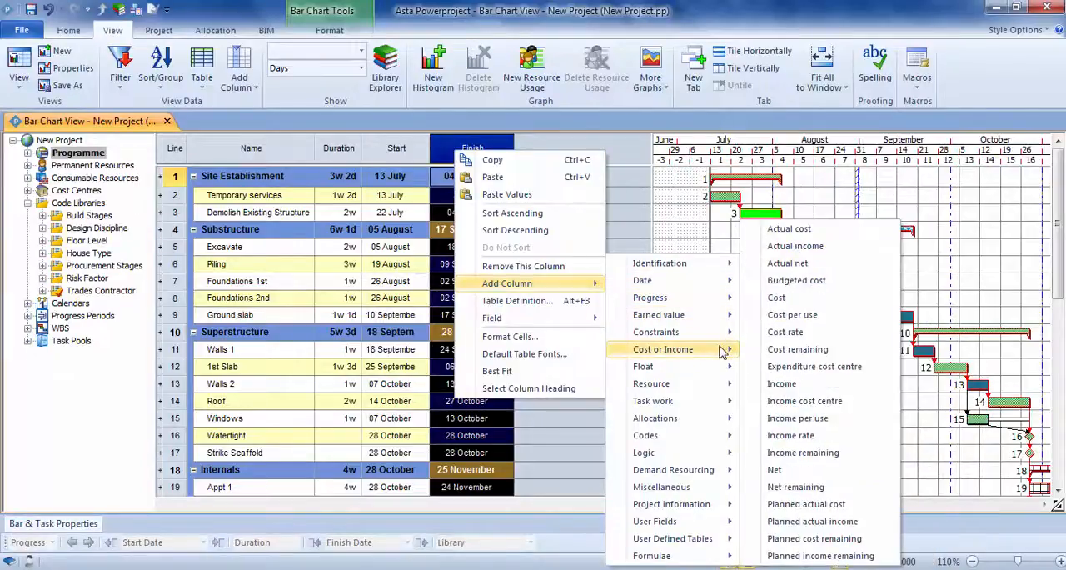
{"action": "mouse_move", "coordinate": [721, 273]}
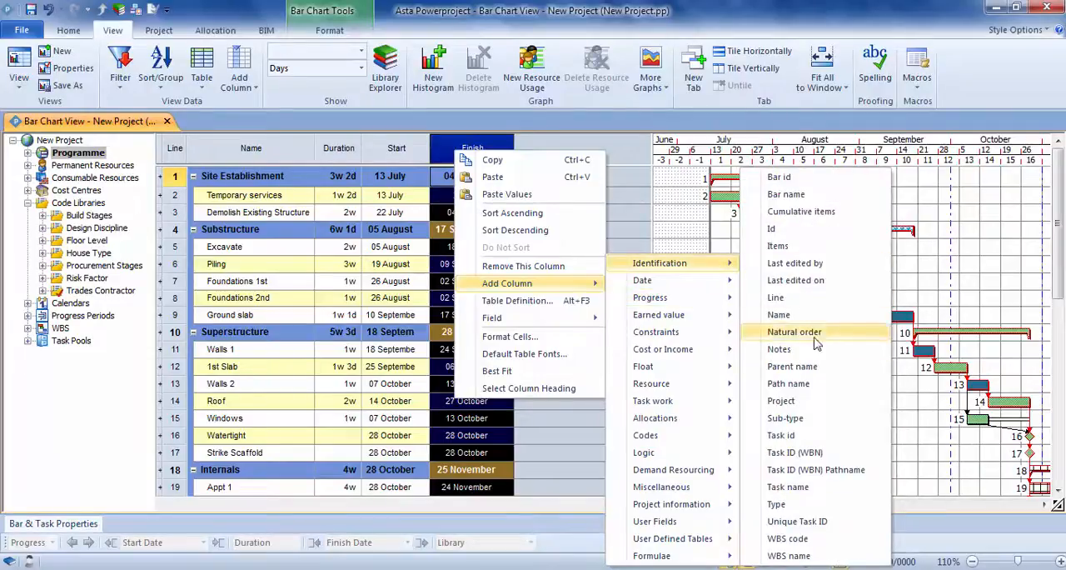
{"action": "left_click", "coordinate": [784, 356]}
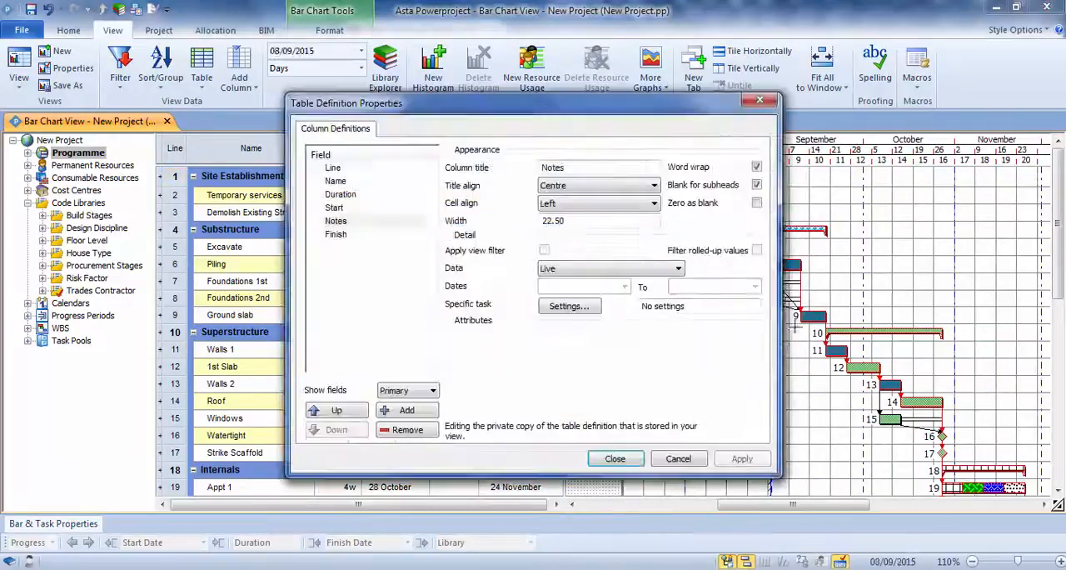
{"action": "left_click_drag", "start_coordinate": [474, 103], "coordinate": [519, 94]}
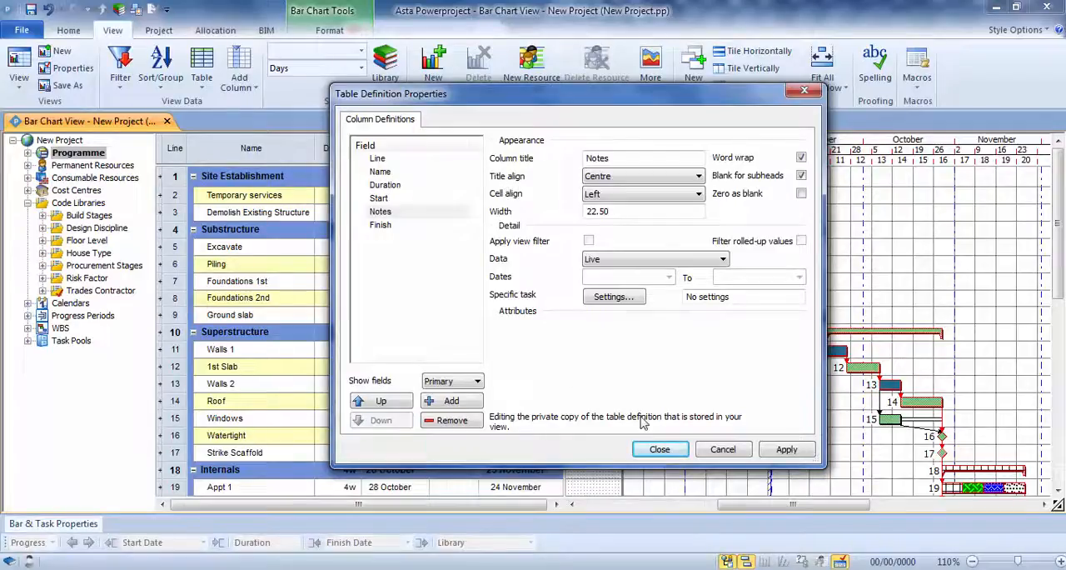
{"action": "left_click", "coordinate": [658, 449]}
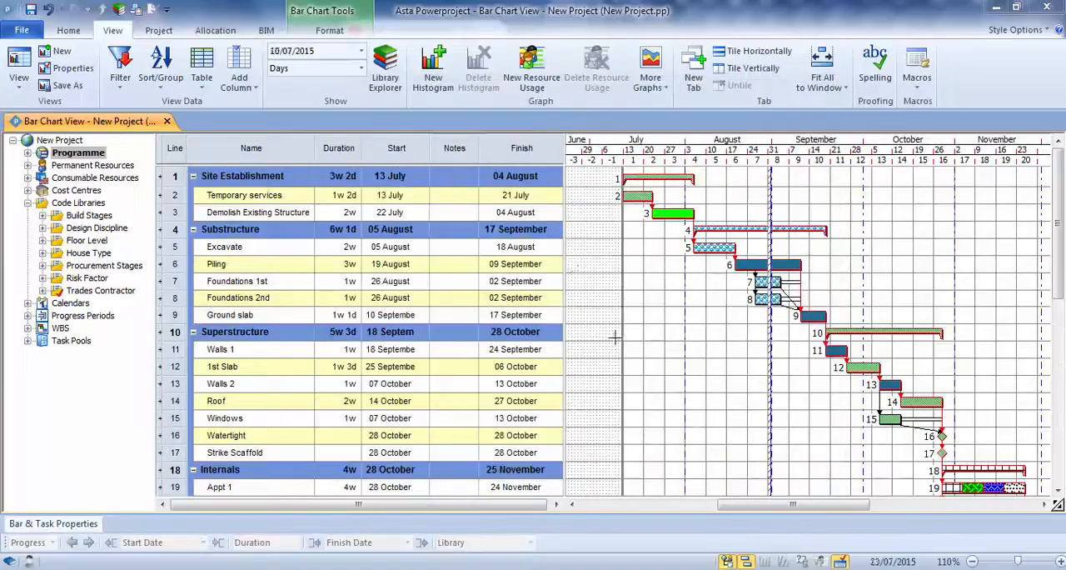
Move the Notes column to the right of Finish and fit the spreadsheet area's width to its columns.
{"action": "left_click_drag", "start_coordinate": [571, 268], "coordinate": [605, 269]}
{"action": "left_click_drag", "start_coordinate": [450, 147], "coordinate": [551, 134]}
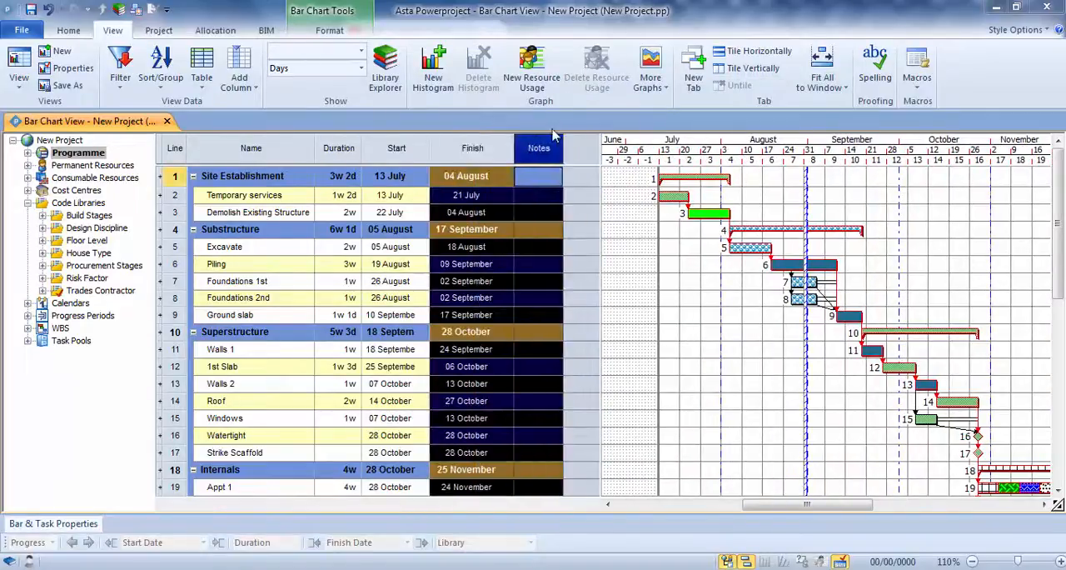
{"action": "left_click", "coordinate": [618, 210]}
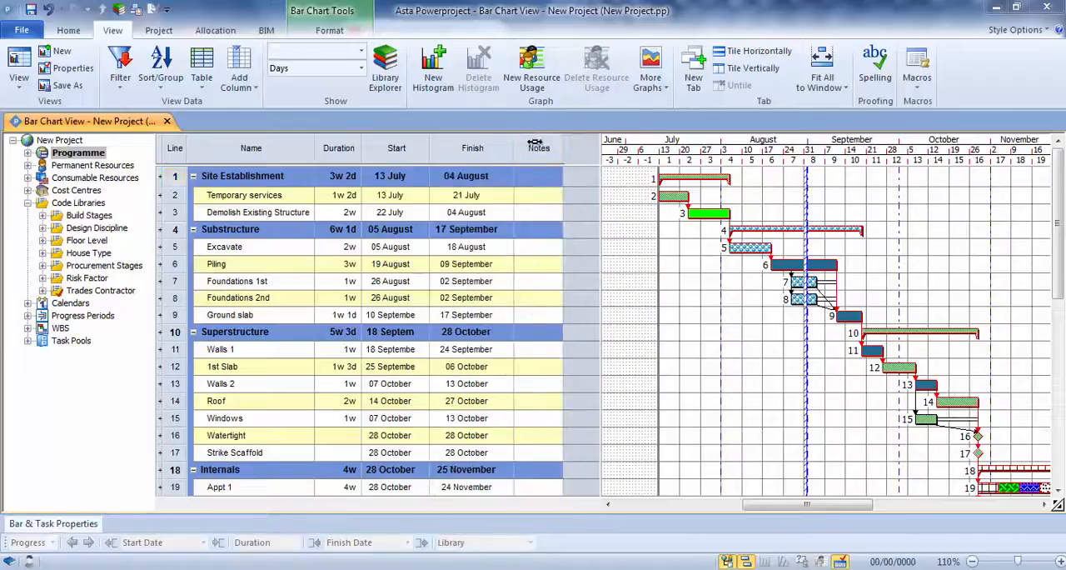
{"action": "left_click_drag", "start_coordinate": [601, 208], "coordinate": [566, 209]}
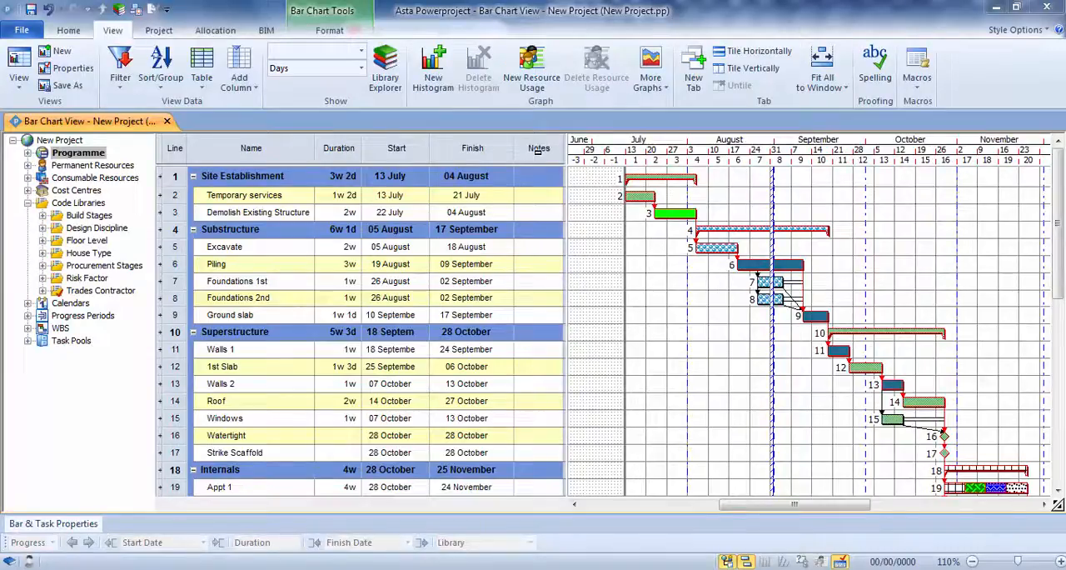
Save the current table as "Notes Table" in the Tasks category.
{"action": "left_click", "coordinate": [201, 71]}
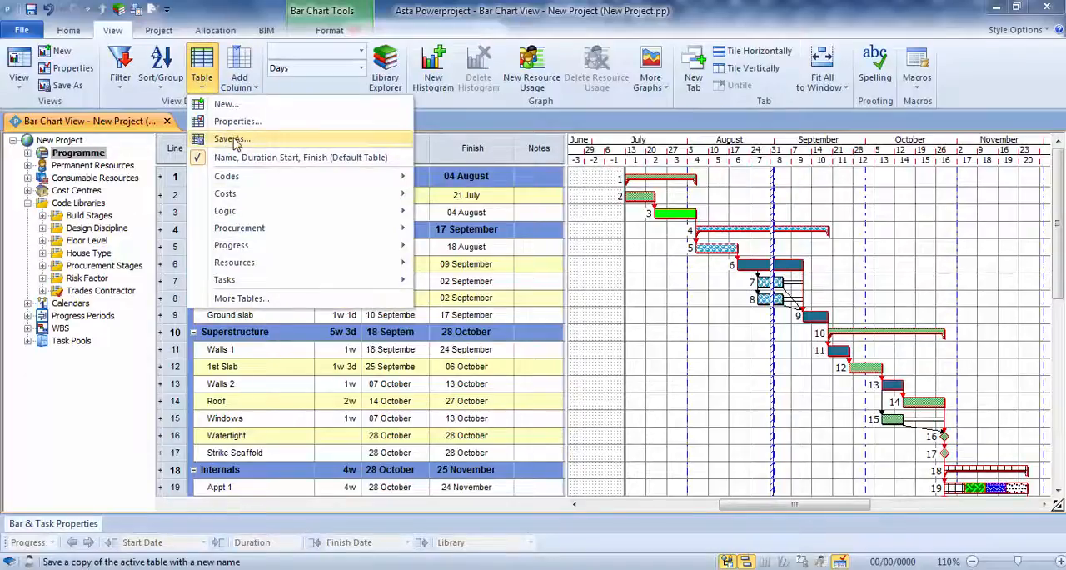
{"action": "left_click", "coordinate": [233, 140]}
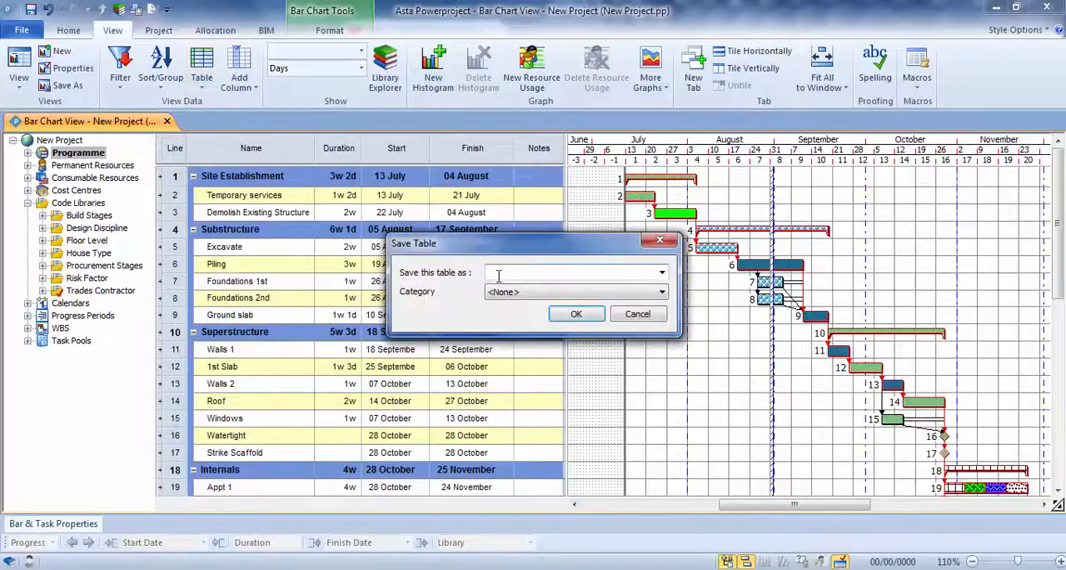
{"action": "type", "text": "Notes Table"}
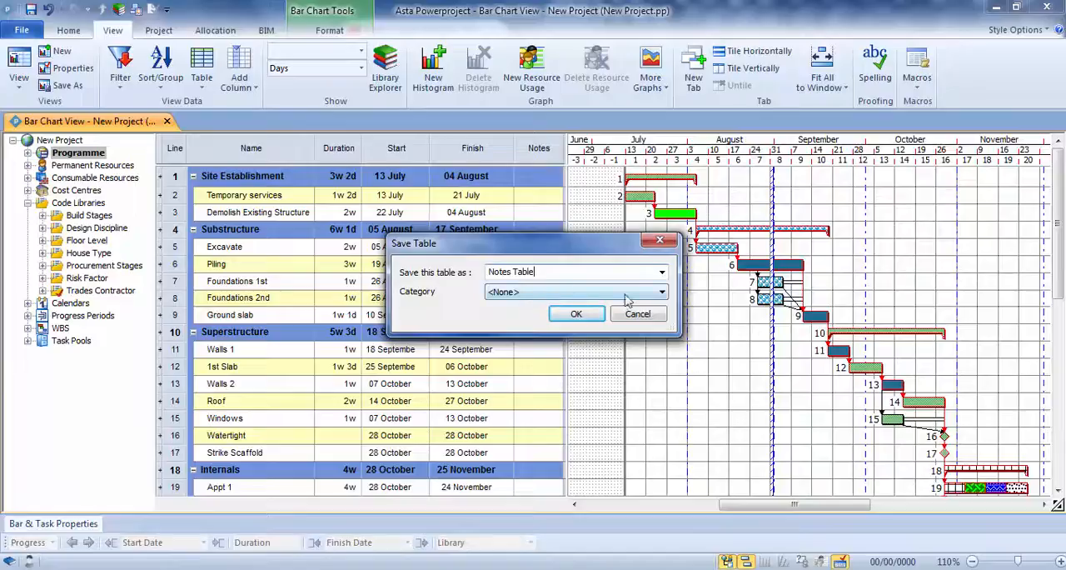
{"action": "left_click", "coordinate": [660, 292]}
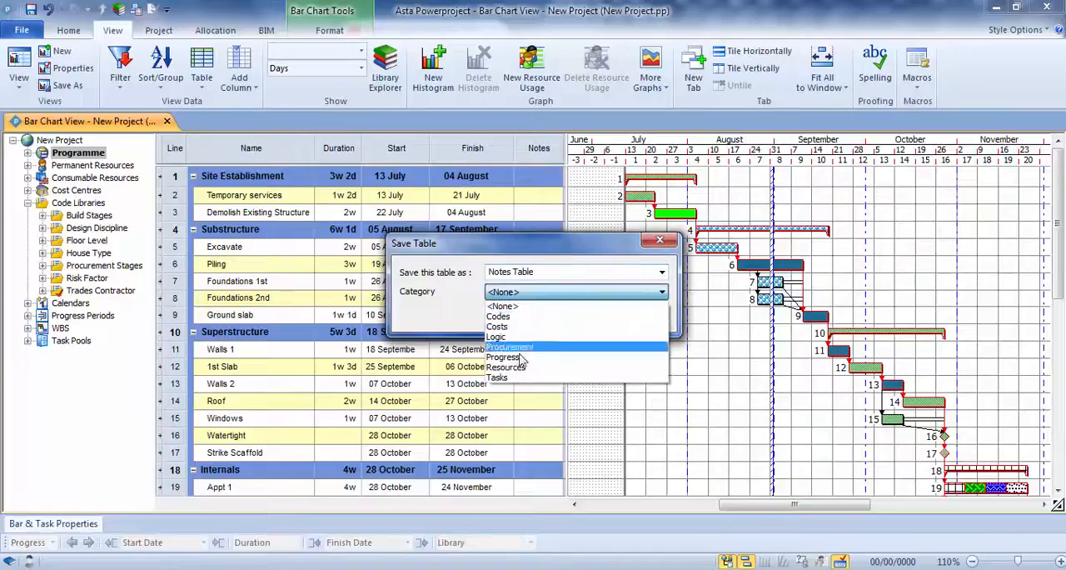
{"action": "left_click", "coordinate": [499, 379]}
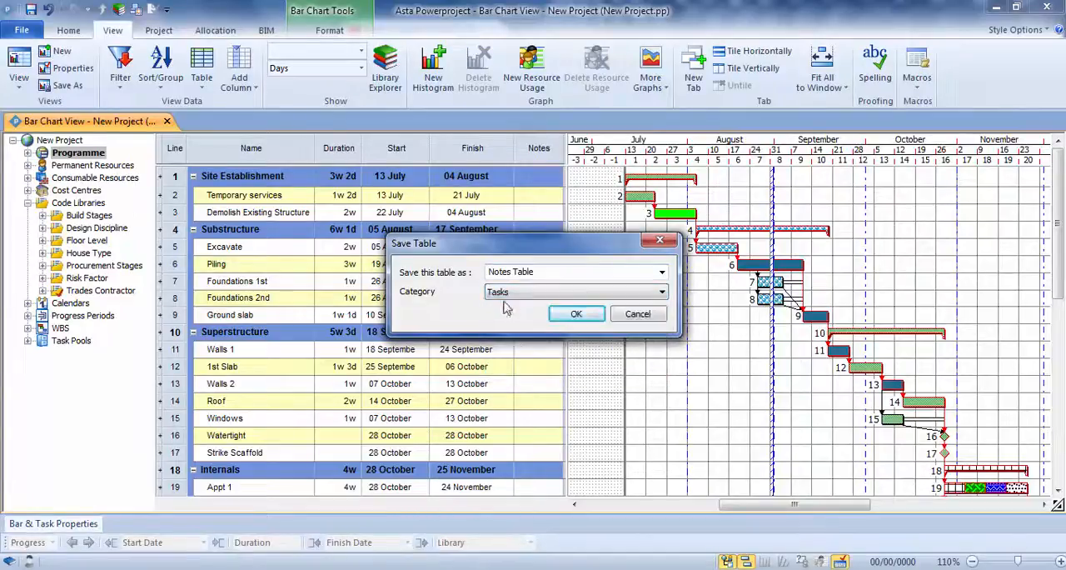
{"action": "left_click", "coordinate": [575, 315]}
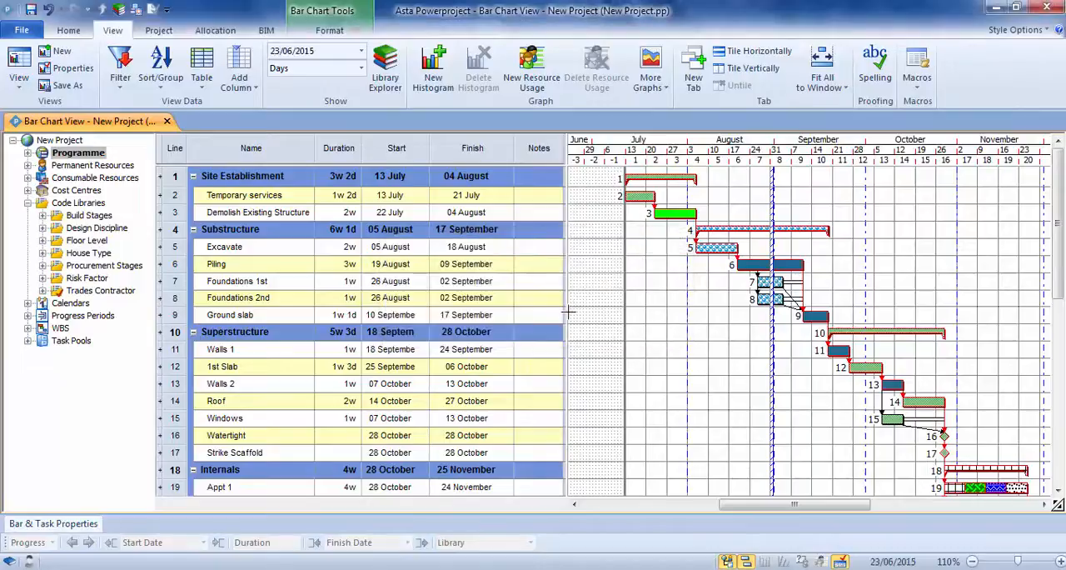
Apply the "Name, Duration Start, Finish (Default Table)" table and narrow the spreadsheet area to its last column.
{"action": "left_click", "coordinate": [202, 77]}
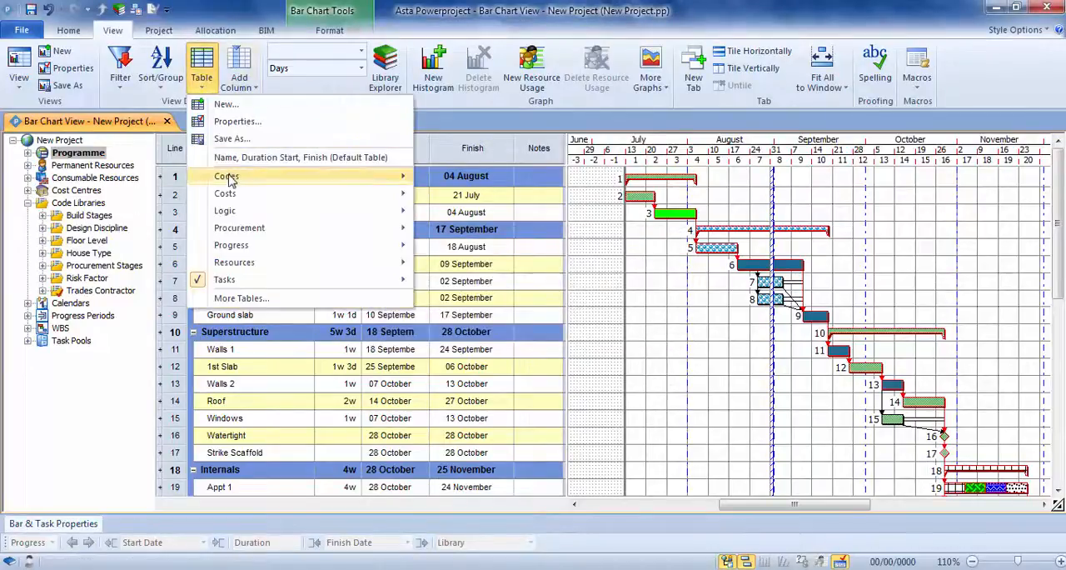
{"action": "mouse_move", "coordinate": [235, 285]}
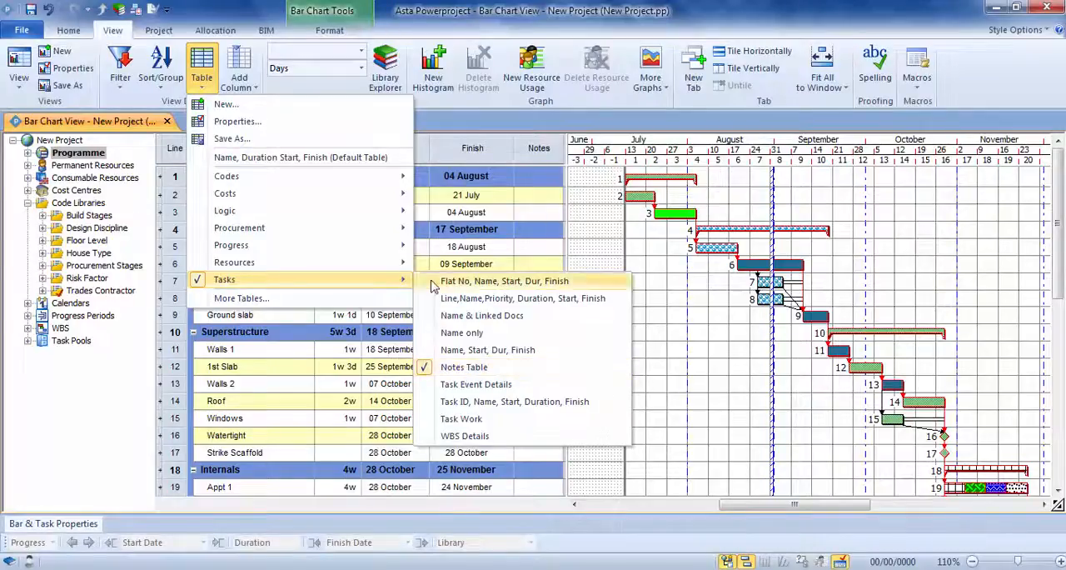
{"action": "left_click", "coordinate": [365, 160]}
{"action": "left_click_drag", "start_coordinate": [430, 212], "coordinate": [517, 243]}
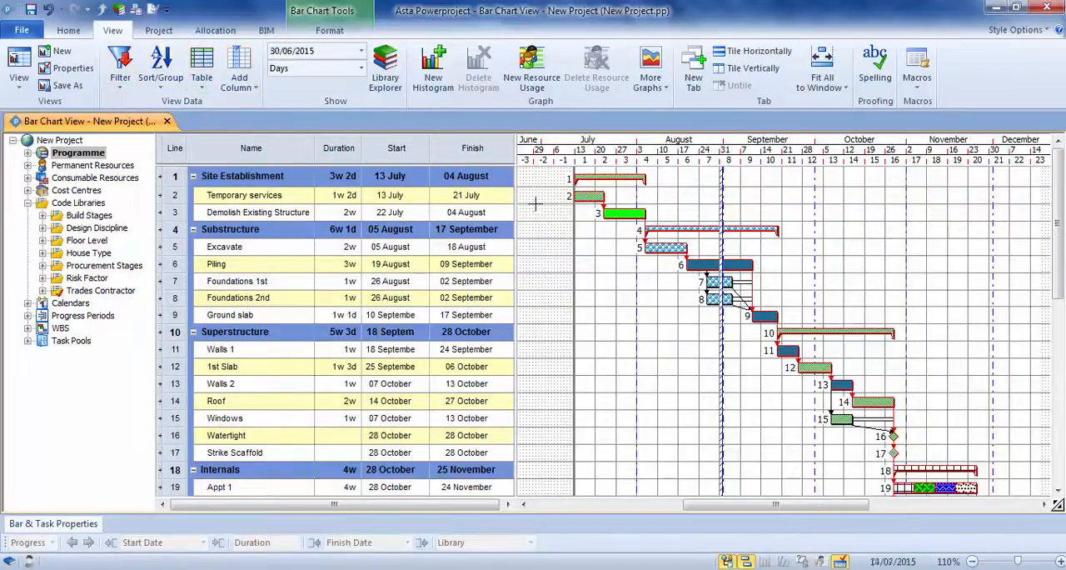
Filter the bar chart with "Which Code? [asks for a code(s)]" for the Acme Builders trades contractor code.
{"action": "left_click", "coordinate": [120, 71]}
{"action": "mouse_move", "coordinate": [242, 176]}
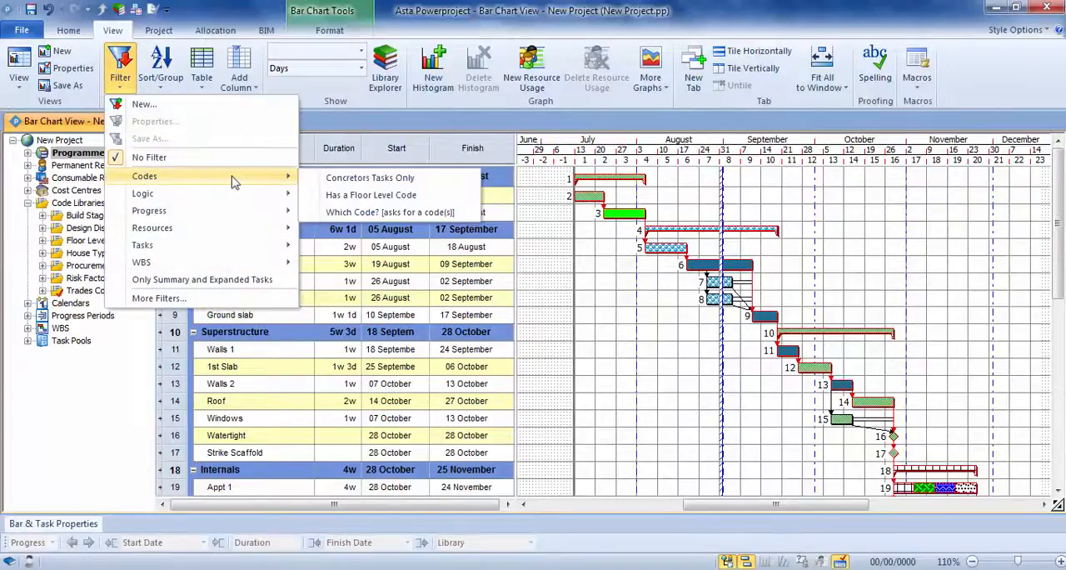
{"action": "left_click", "coordinate": [402, 218]}
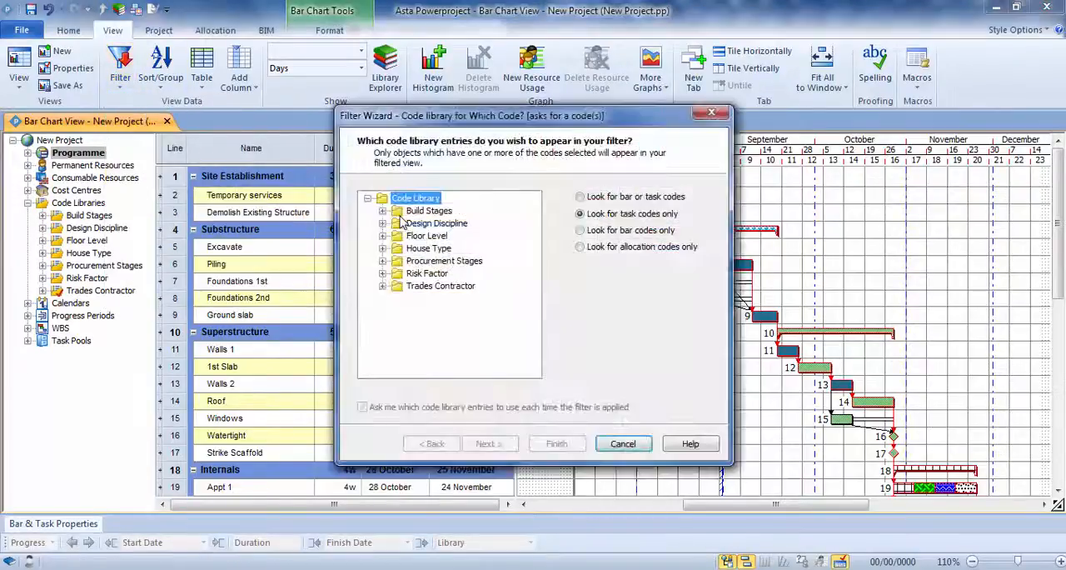
{"action": "left_click", "coordinate": [386, 291]}
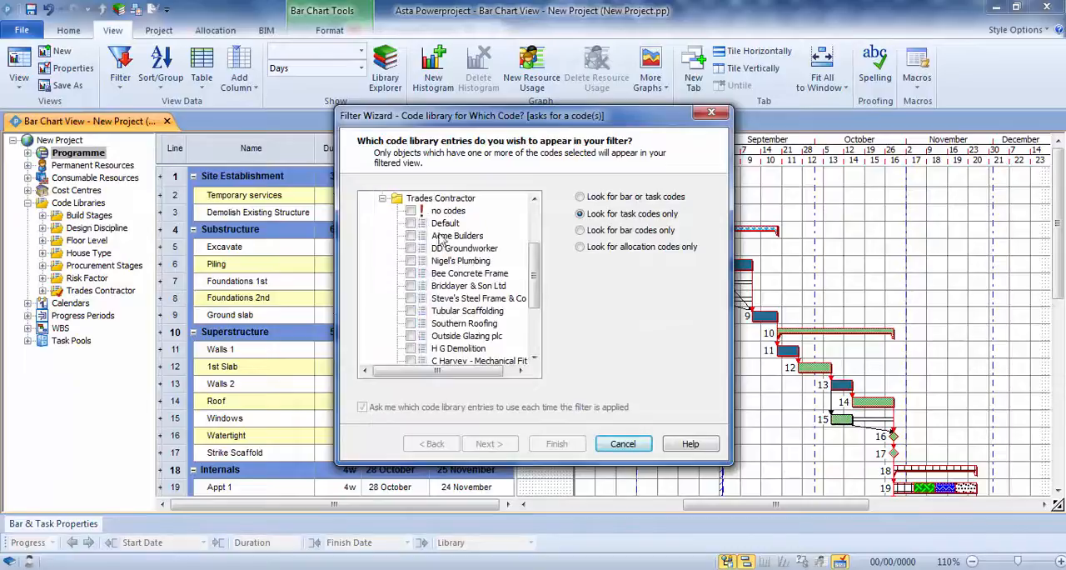
{"action": "left_click", "coordinate": [412, 236]}
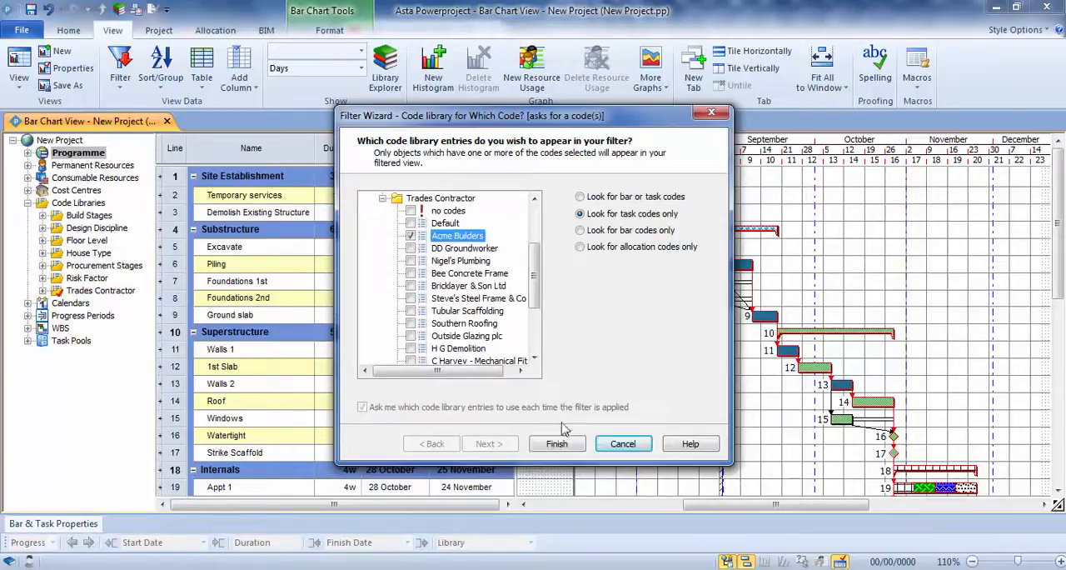
{"action": "left_click", "coordinate": [556, 444]}
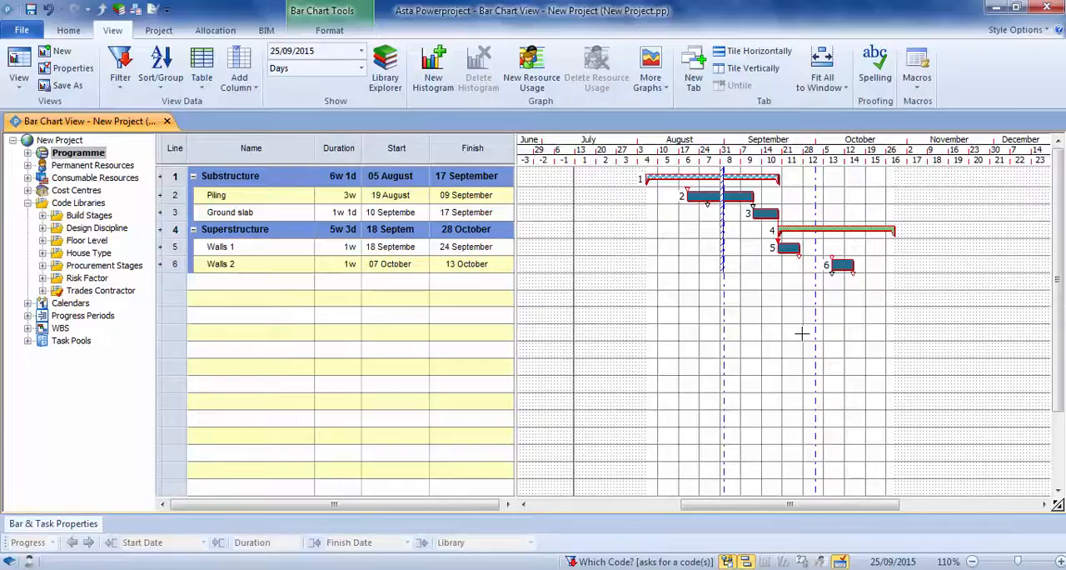
Hide the float, critical path and all links on the filtered bar chart.
{"action": "left_click", "coordinate": [329, 33]}
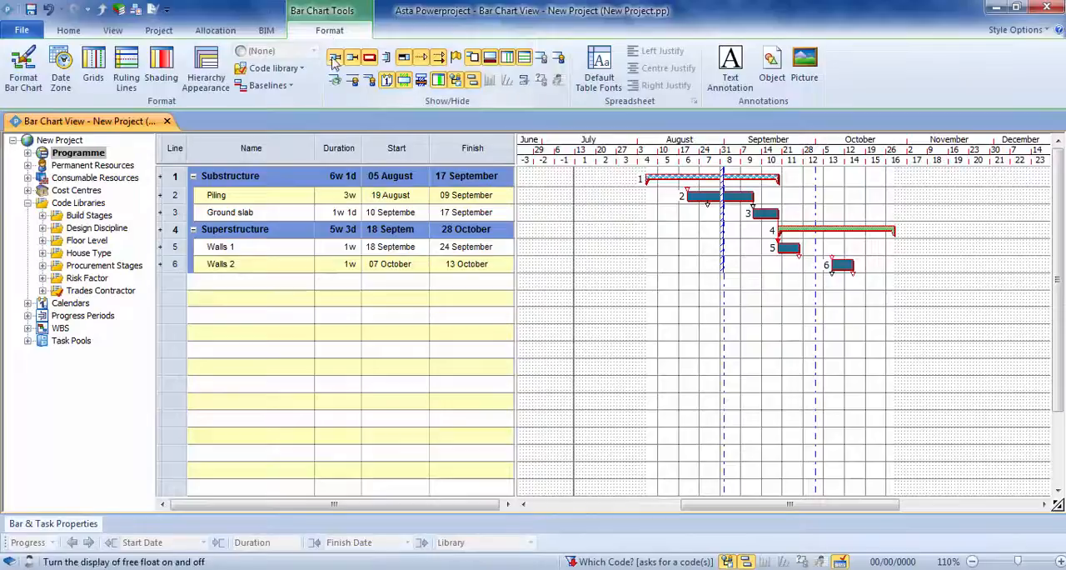
{"action": "left_click", "coordinate": [369, 58]}
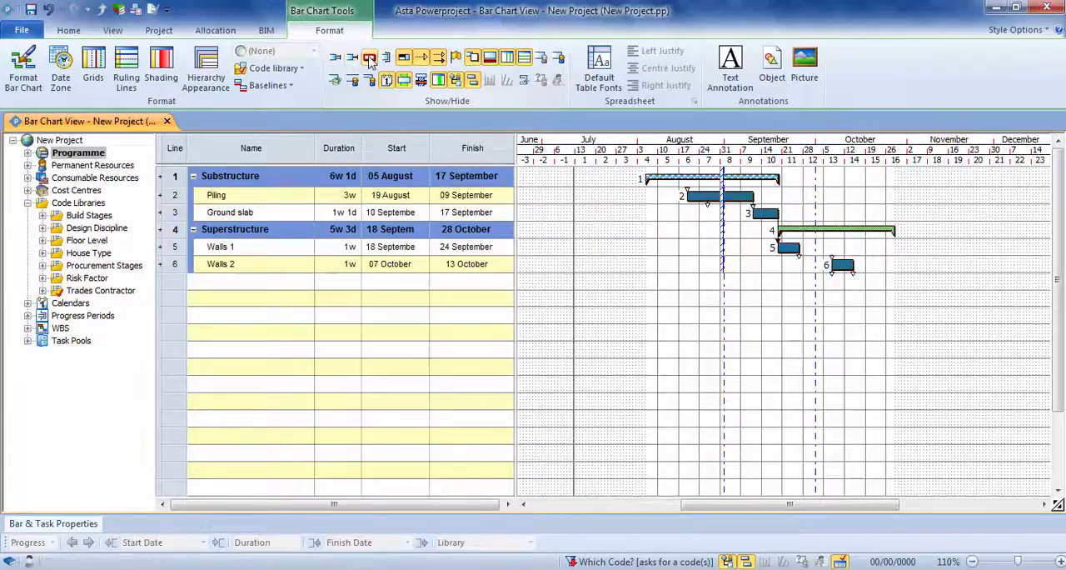
{"action": "left_click", "coordinate": [455, 66]}
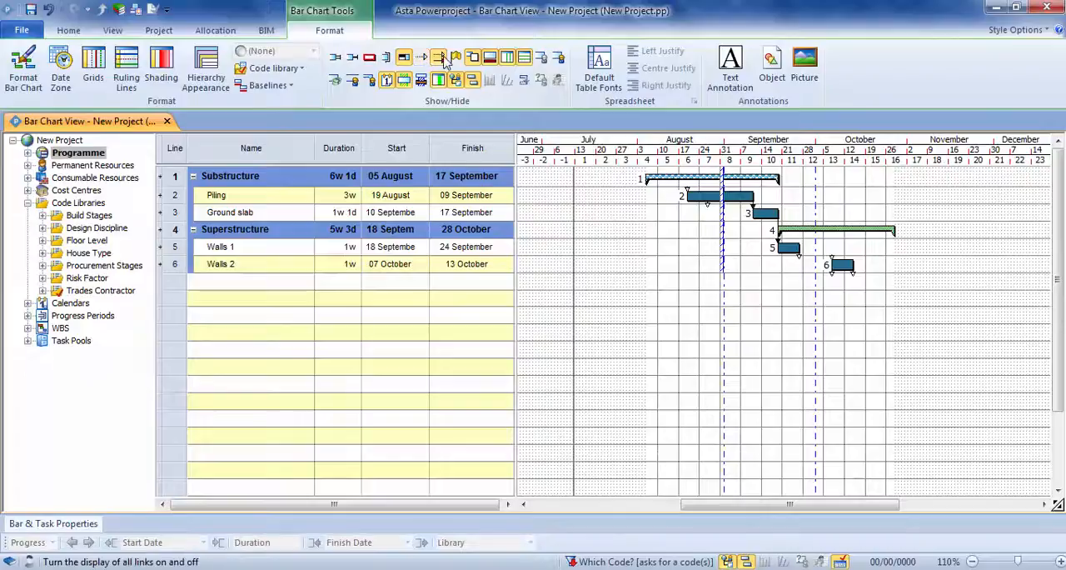
{"action": "mouse_move", "coordinate": [821, 232]}
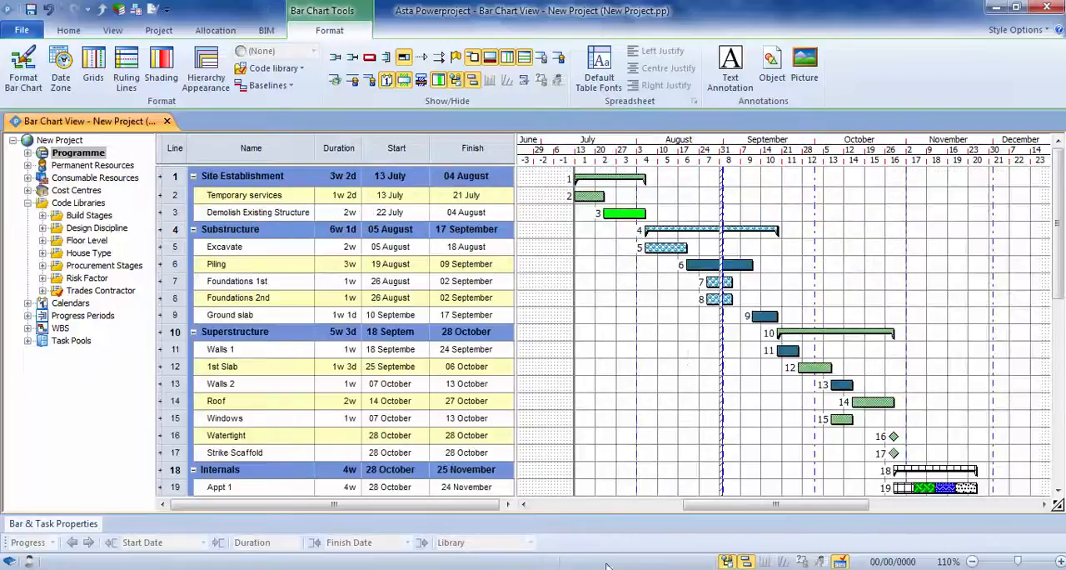
Clear the code filter and turn the float, critical path and link displays back on.
{"action": "left_click", "coordinate": [349, 62]}
{"action": "left_click", "coordinate": [369, 58]}
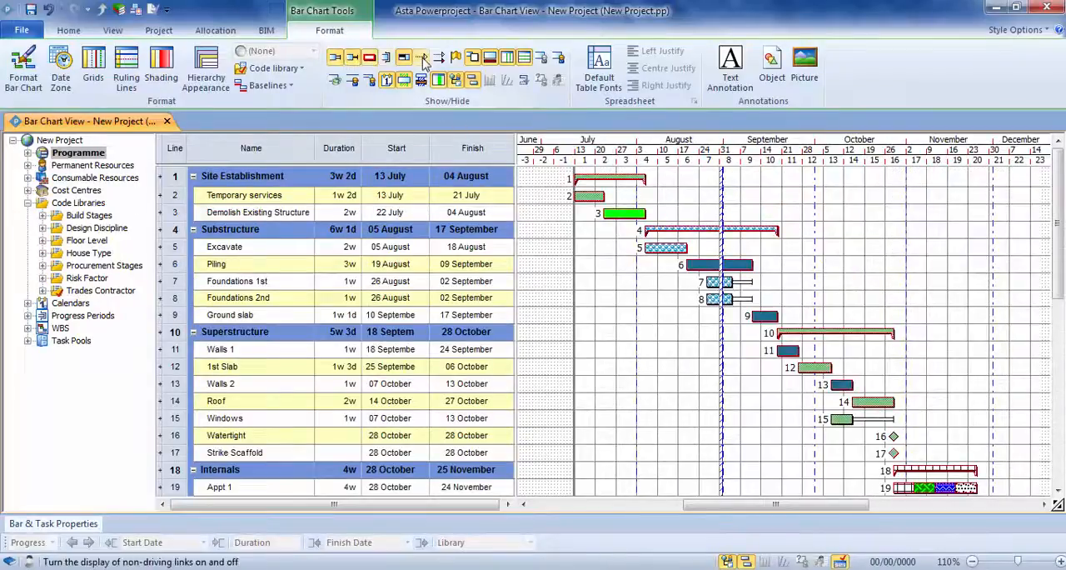
{"action": "left_click", "coordinate": [440, 60]}
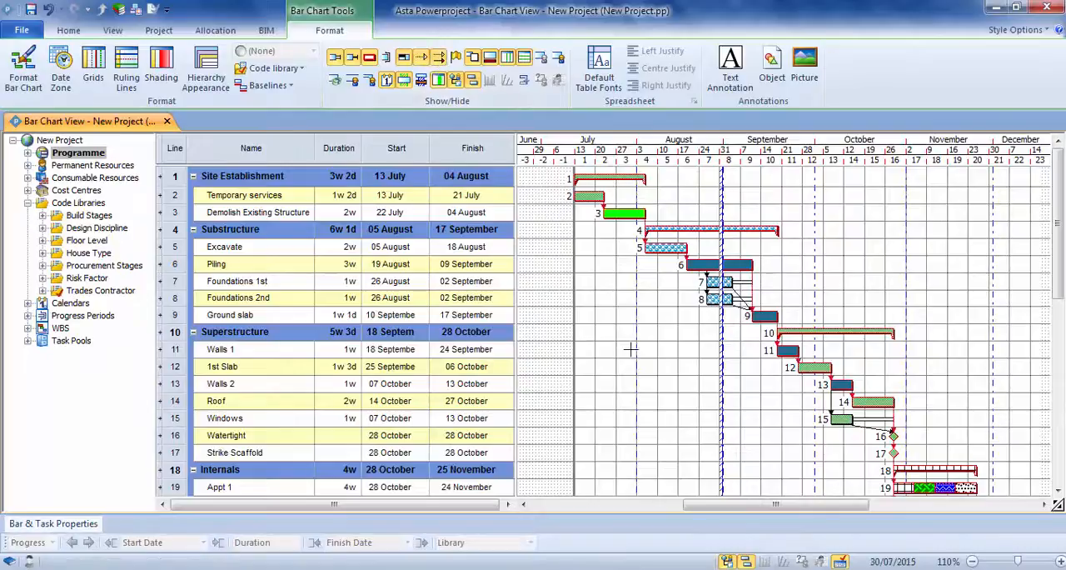
Group the programme's tasks with the "By Trade Contractor & Start" code sort.
{"action": "left_click", "coordinate": [115, 30]}
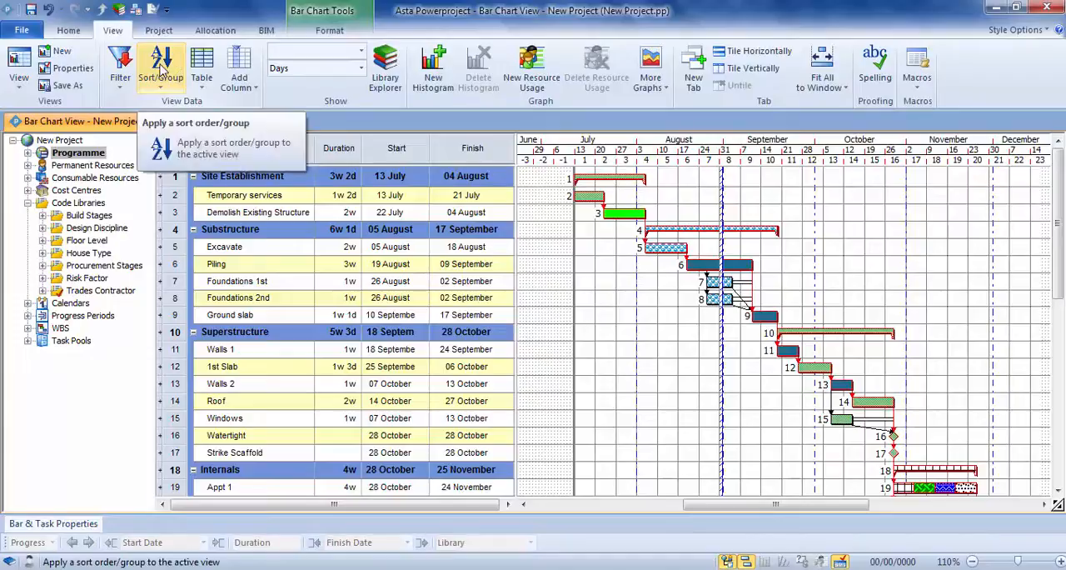
{"action": "left_click", "coordinate": [161, 72]}
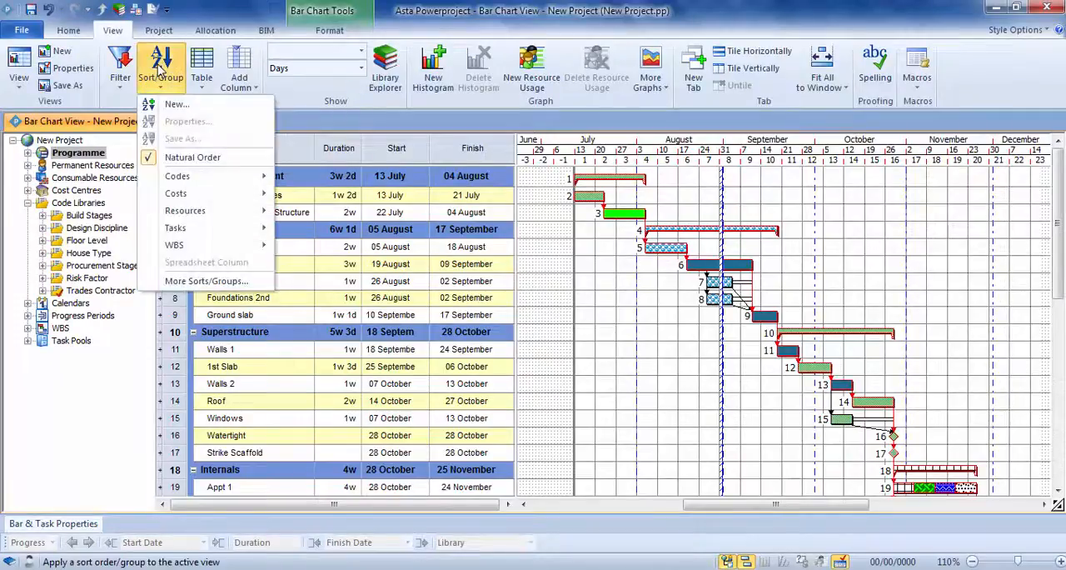
{"action": "mouse_move", "coordinate": [214, 175]}
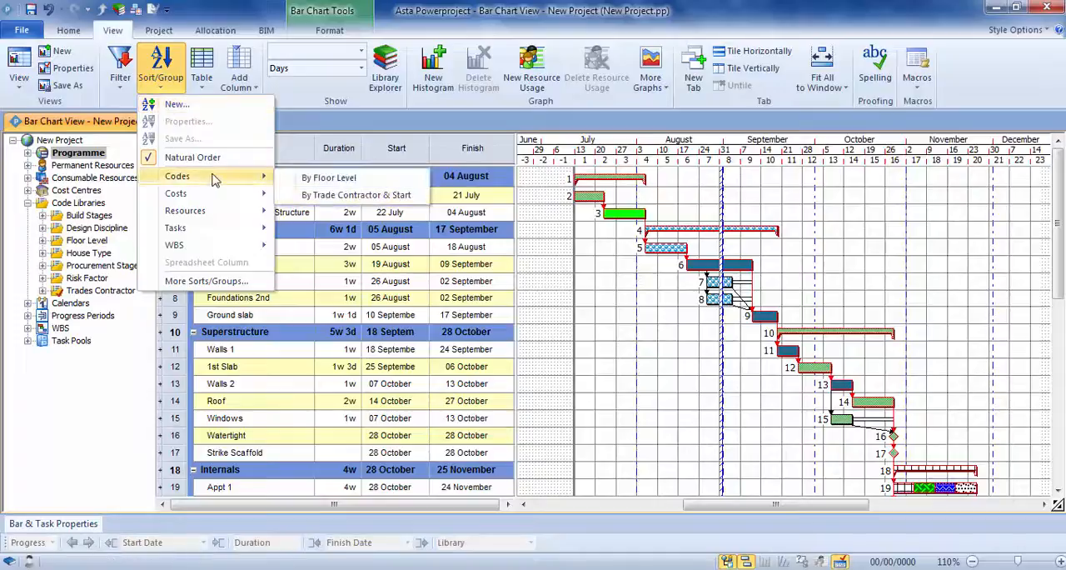
{"action": "left_click", "coordinate": [363, 196]}
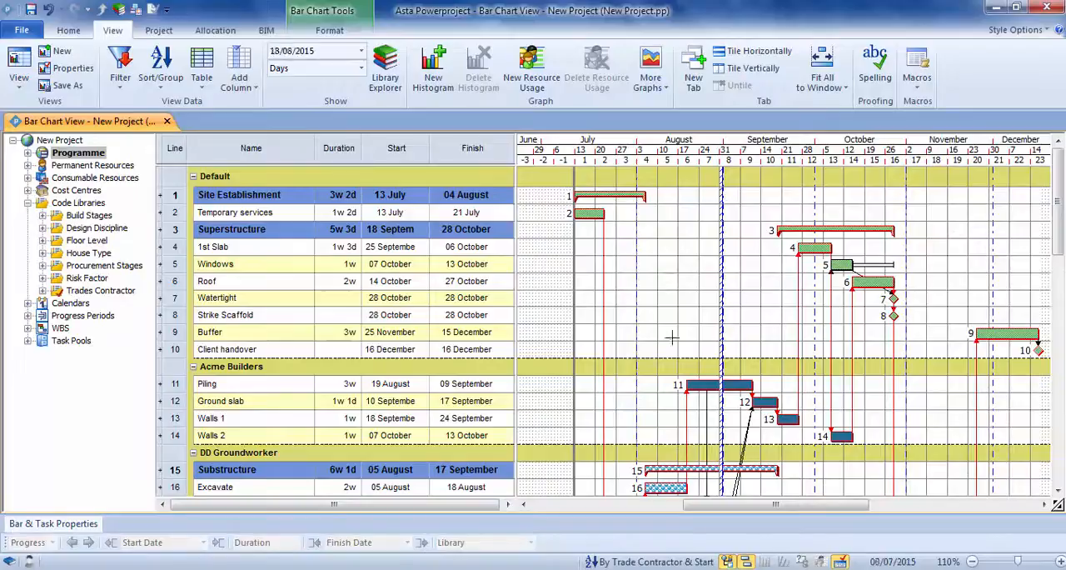
Collapse the Default group and remove the "By Trade Contractor & Start" sort from the bar chart.
{"action": "left_click", "coordinate": [192, 177]}
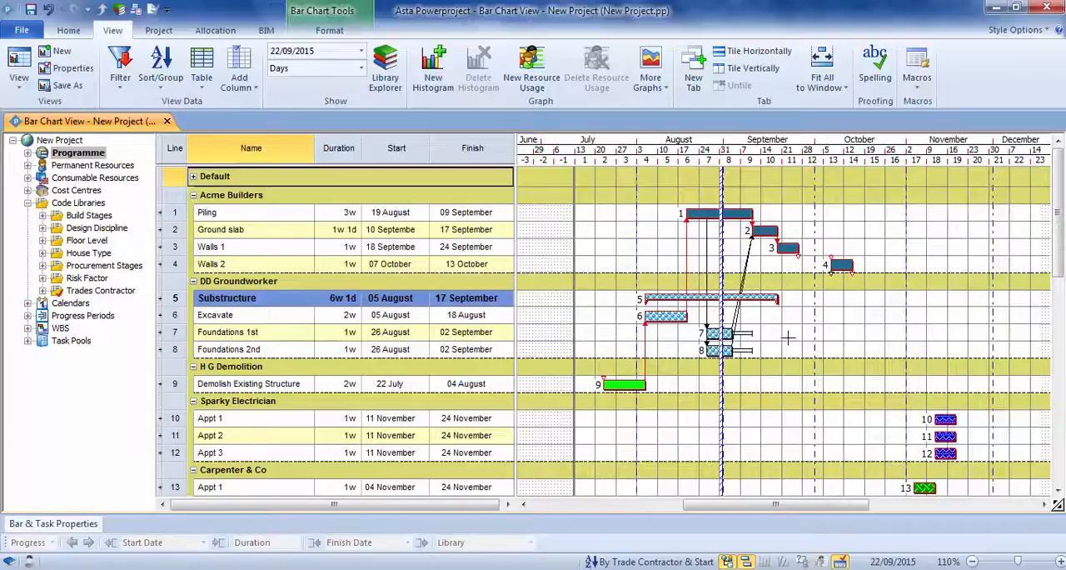
{"action": "left_click", "coordinate": [628, 563]}
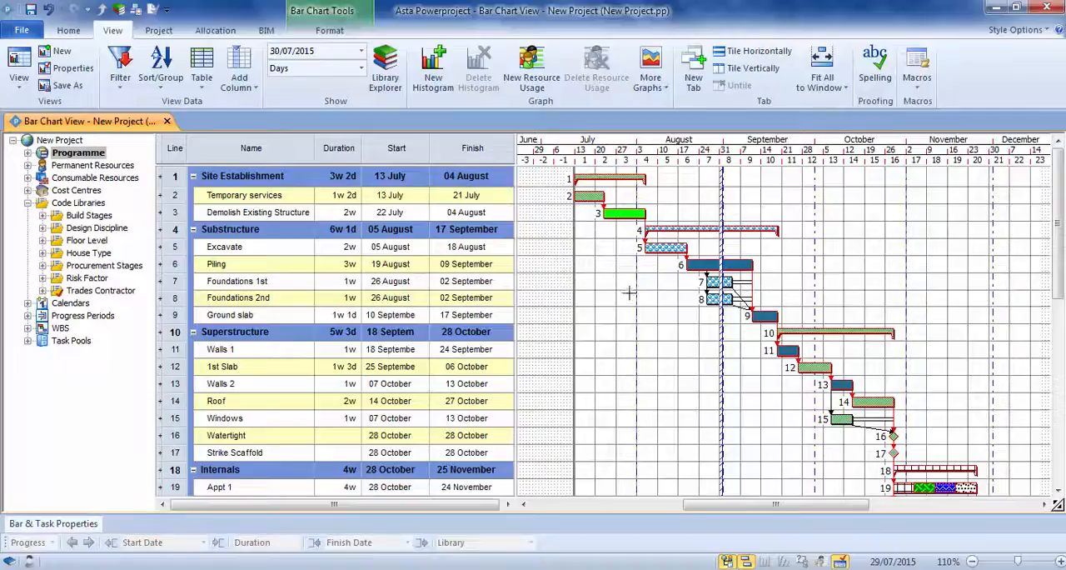
Hide the float, critical path and all links on the unsorted bar chart.
{"action": "left_click", "coordinate": [329, 30]}
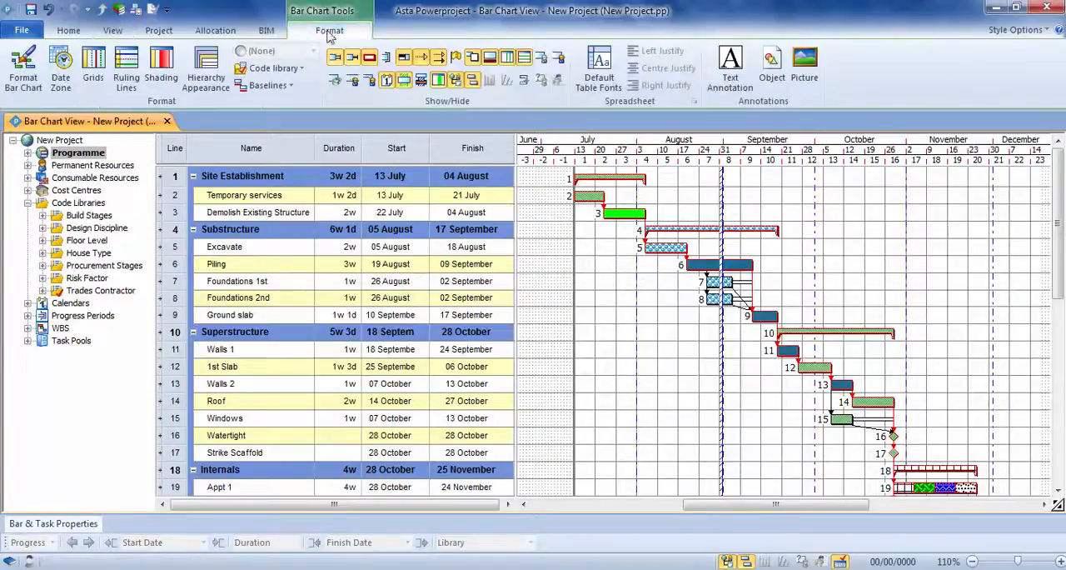
{"action": "left_click", "coordinate": [352, 56]}
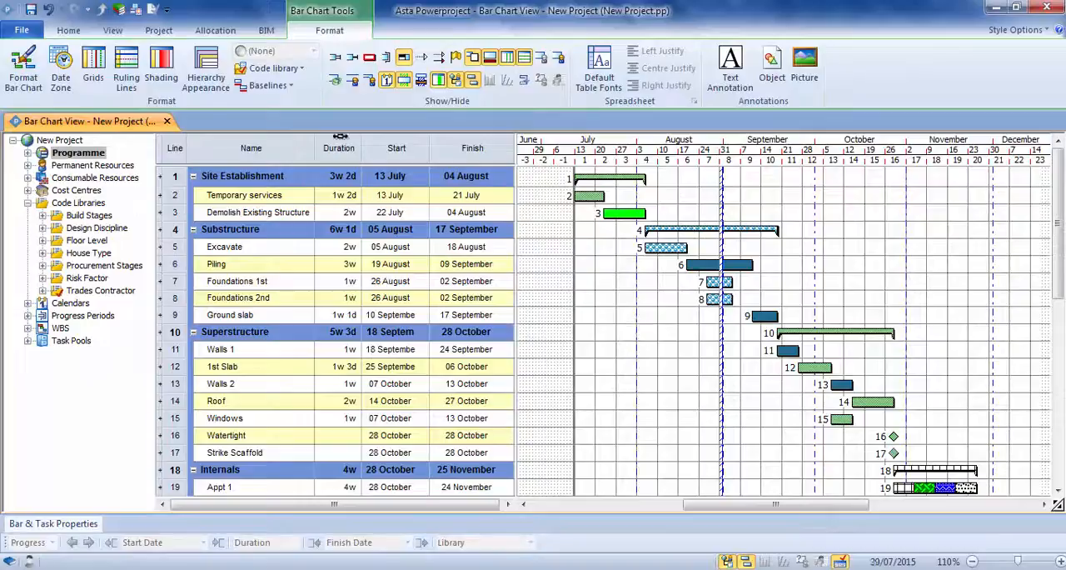
Collapse the Code Libraries branch and narrow the project tree, keeping the table columns up to Finish and widening the chart area.
{"action": "left_click", "coordinate": [29, 203]}
{"action": "left_click_drag", "start_coordinate": [155, 200], "coordinate": [73, 198]}
{"action": "left_click_drag", "start_coordinate": [517, 227], "coordinate": [432, 232]}
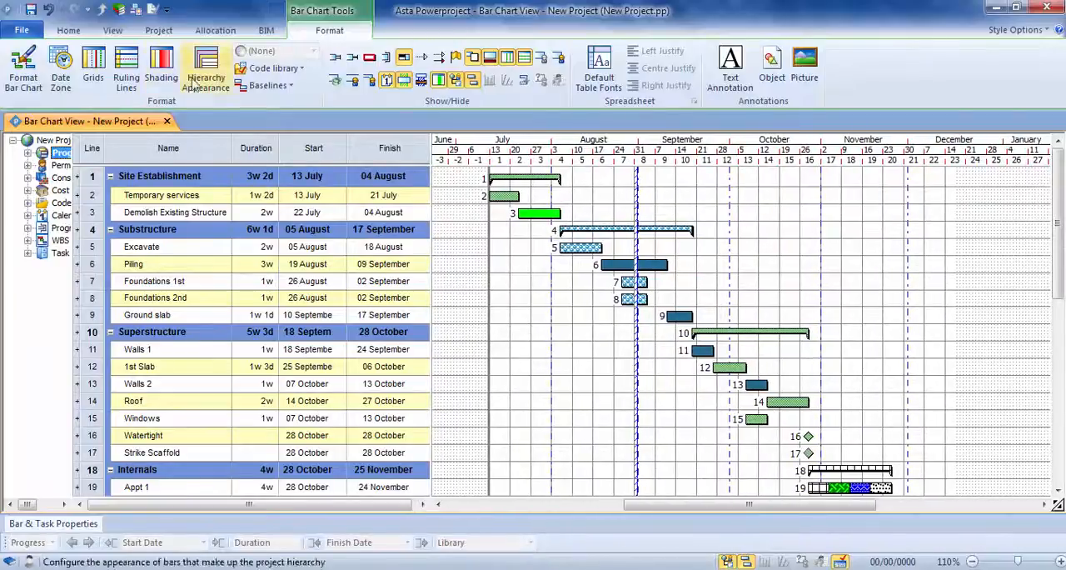
Save the current layout as a new view named "Simple View" with the category set to <None>.
{"action": "left_click", "coordinate": [113, 30]}
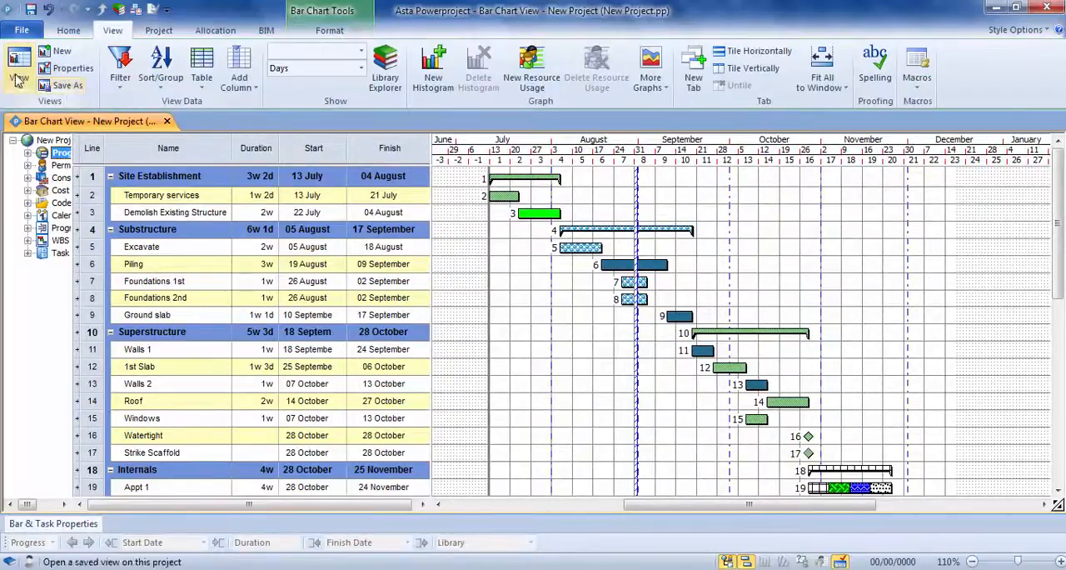
{"action": "left_click", "coordinate": [61, 88]}
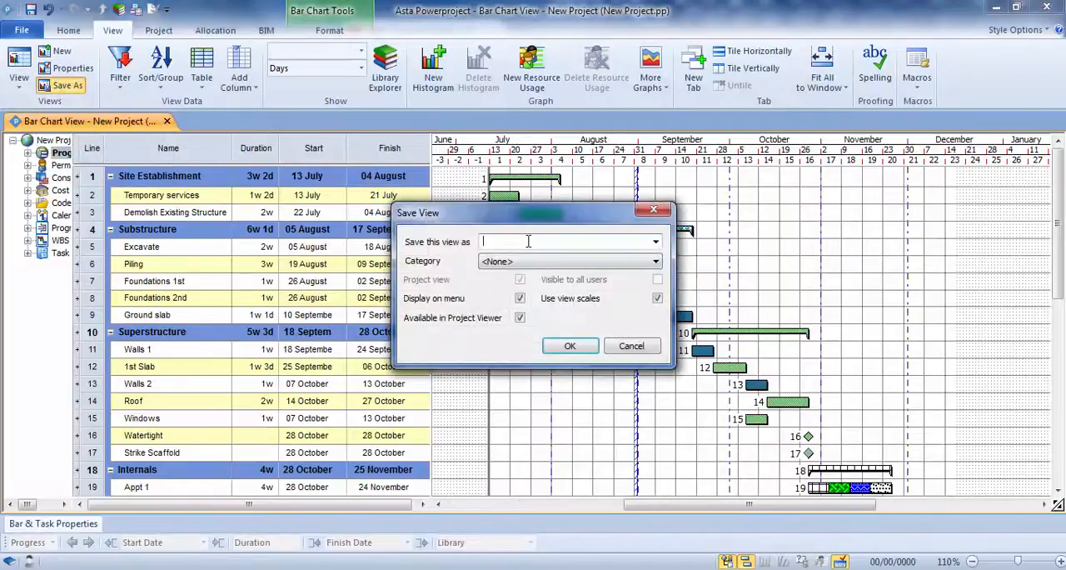
{"action": "type", "text": "Simple View"}
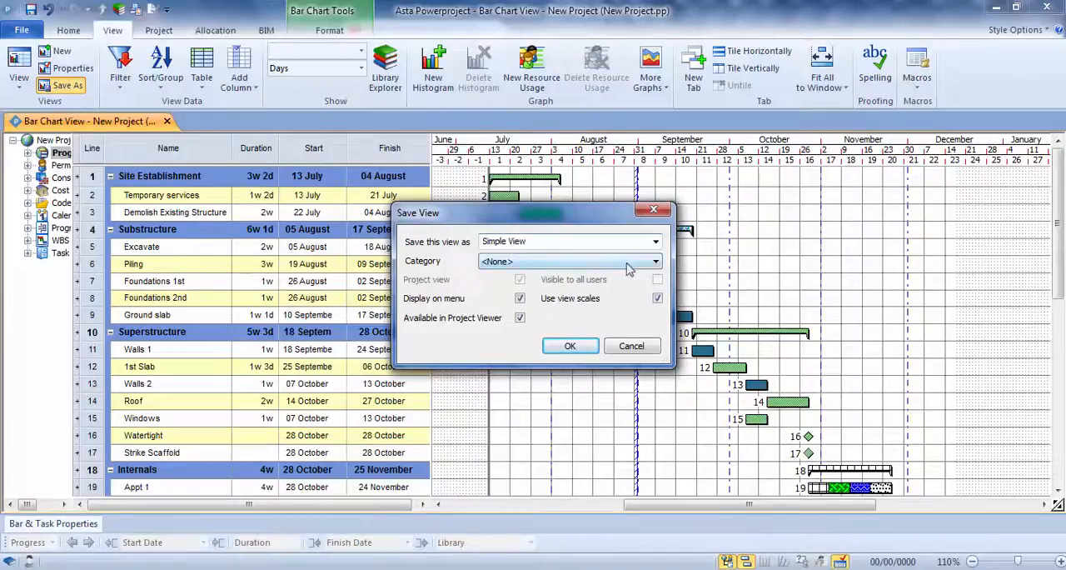
{"action": "left_click", "coordinate": [655, 263]}
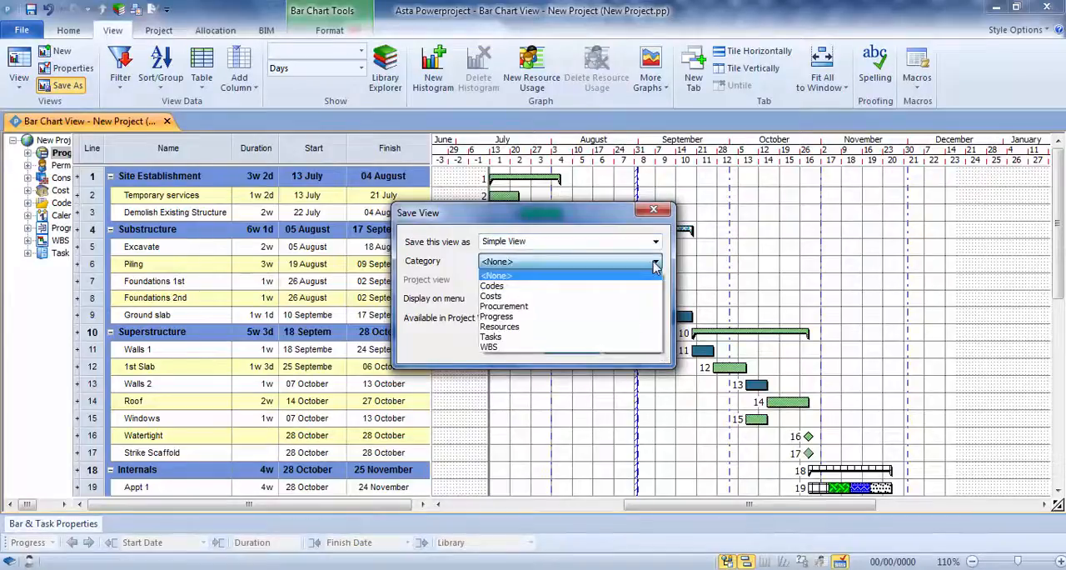
{"action": "left_click", "coordinate": [458, 264]}
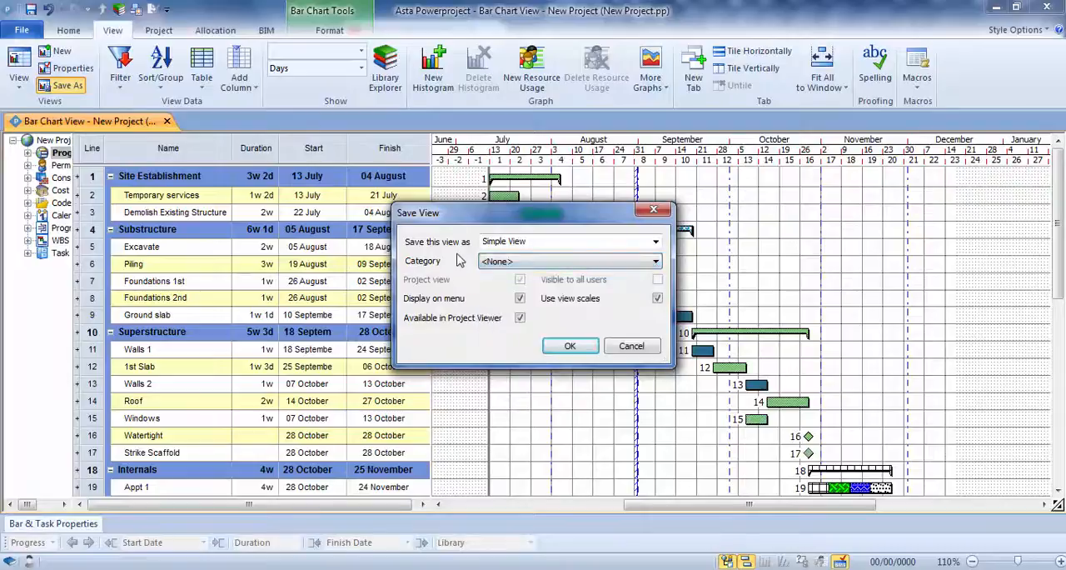
{"action": "left_click", "coordinate": [566, 348]}
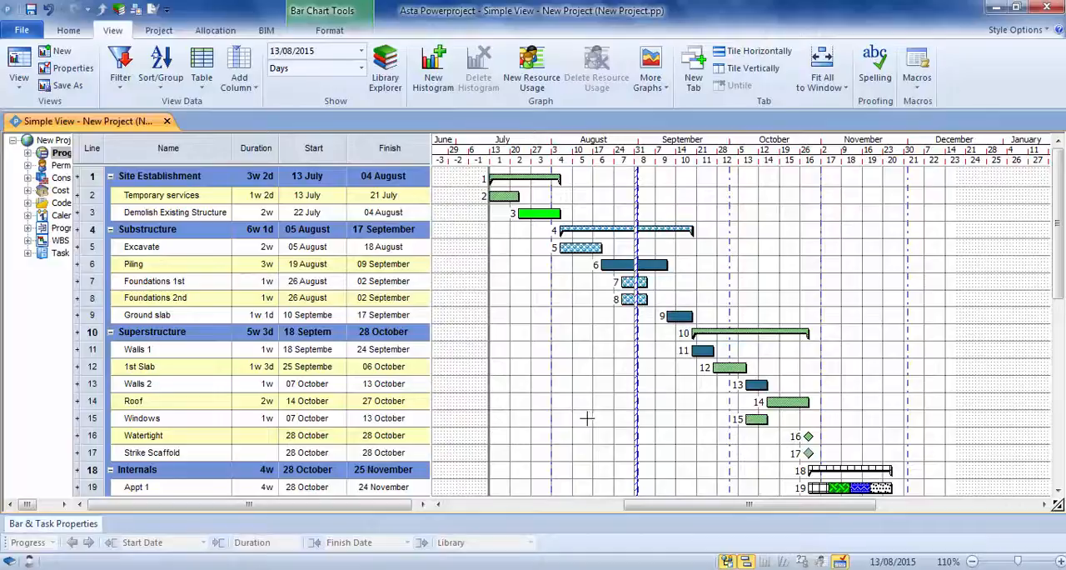
Open the saved Bar Chart View alongside Simple View and expand its summary groups to show the individual tasks.
{"action": "left_click", "coordinate": [21, 81]}
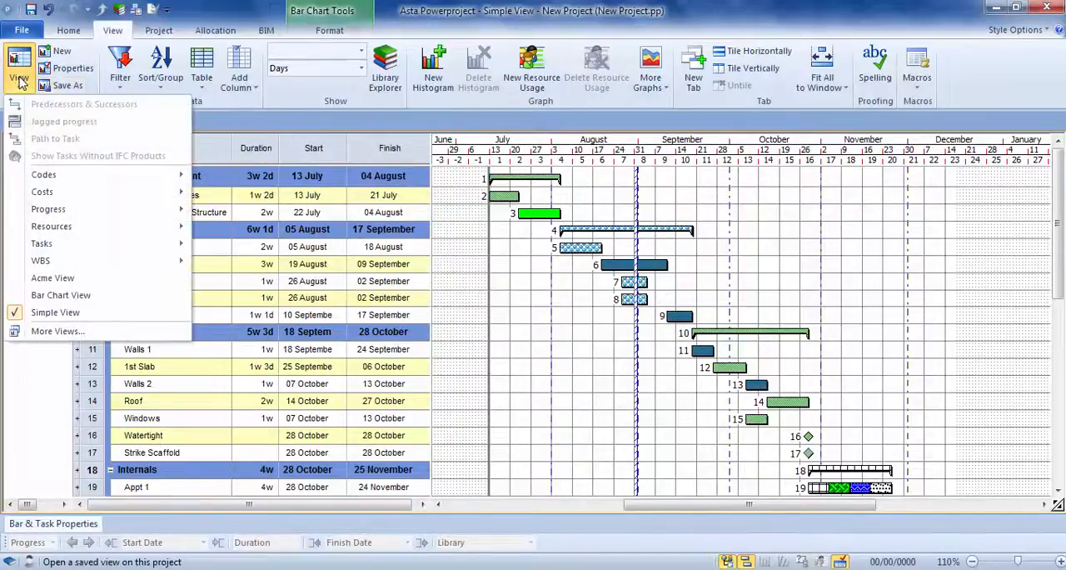
{"action": "left_click", "coordinate": [57, 297]}
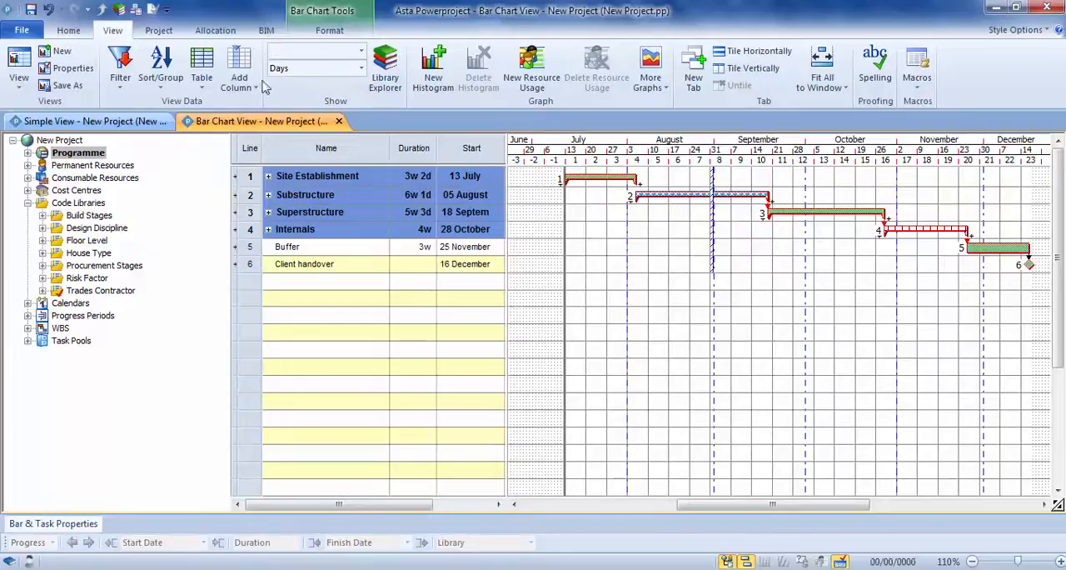
{"action": "left_click", "coordinate": [68, 30]}
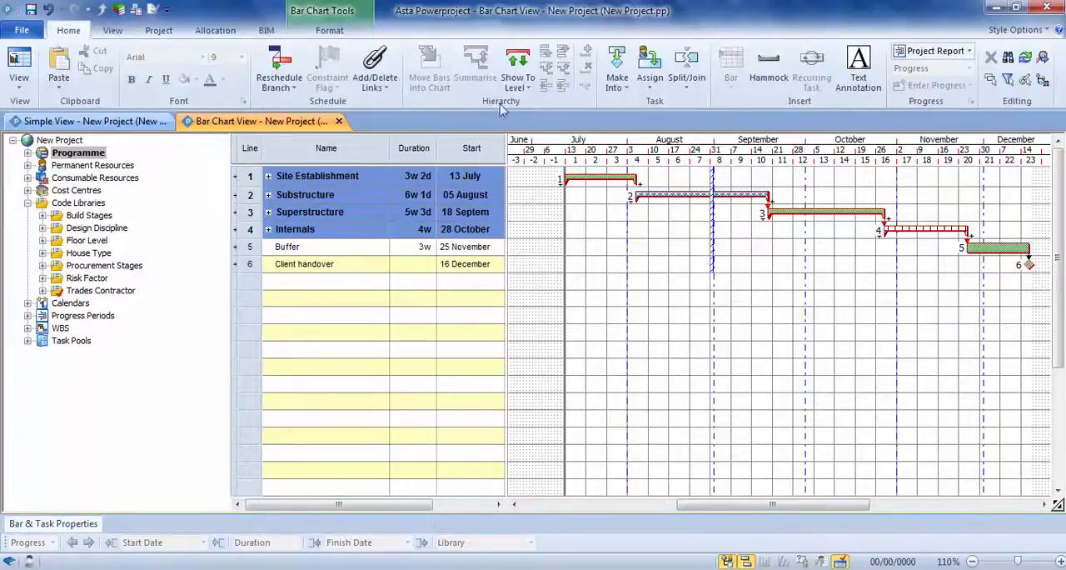
{"action": "left_click", "coordinate": [518, 70]}
{"action": "left_click", "coordinate": [518, 104]}
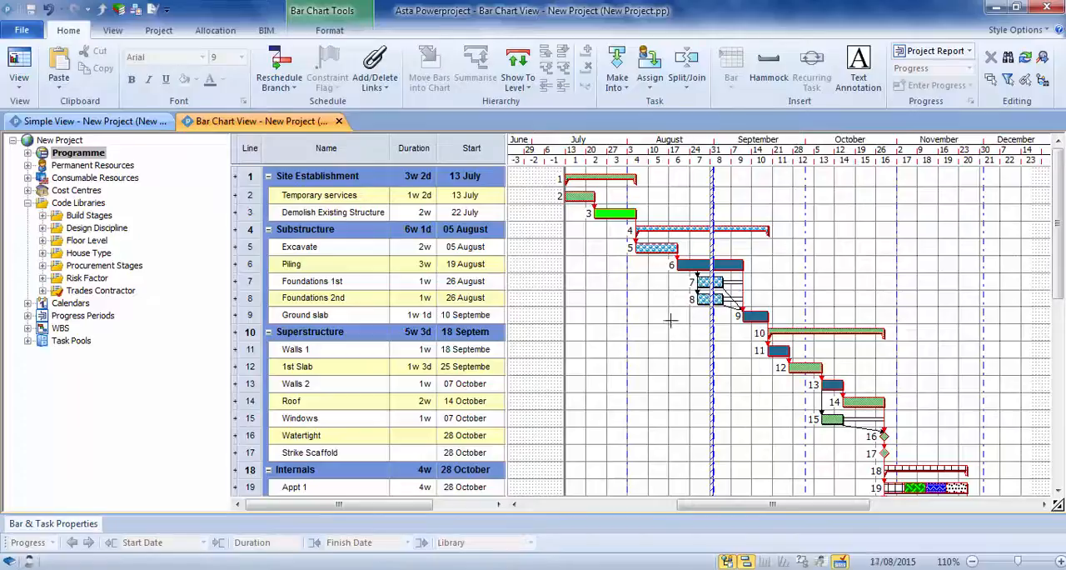
Compare Simple View with Bar Chart View, and place Bar Chart View in a new horizontal tab group below it.
{"action": "left_click", "coordinate": [57, 122]}
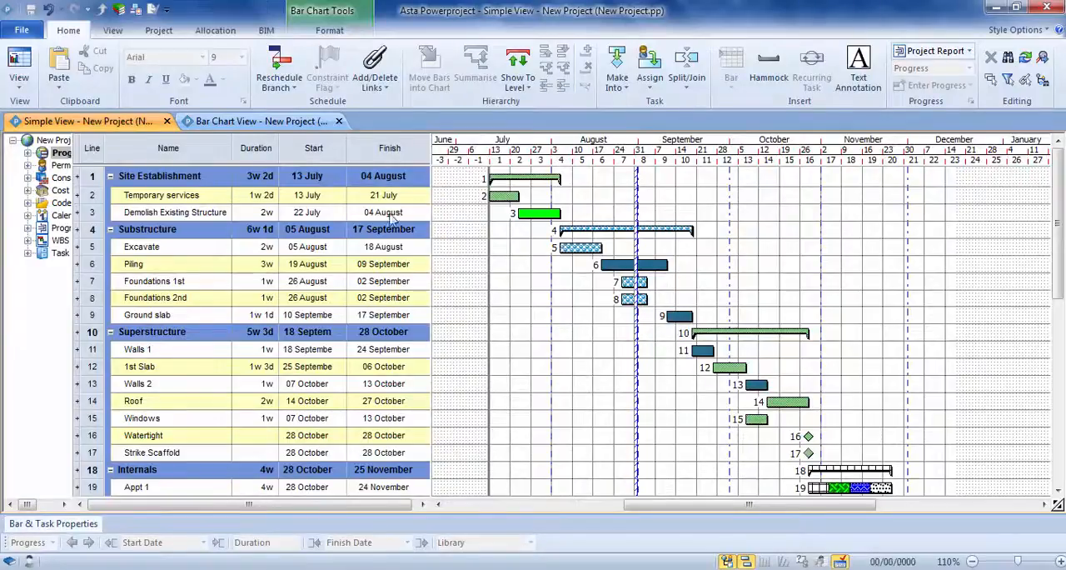
{"action": "left_click", "coordinate": [241, 121]}
{"action": "left_click_drag", "start_coordinate": [242, 191], "coordinate": [243, 193]}
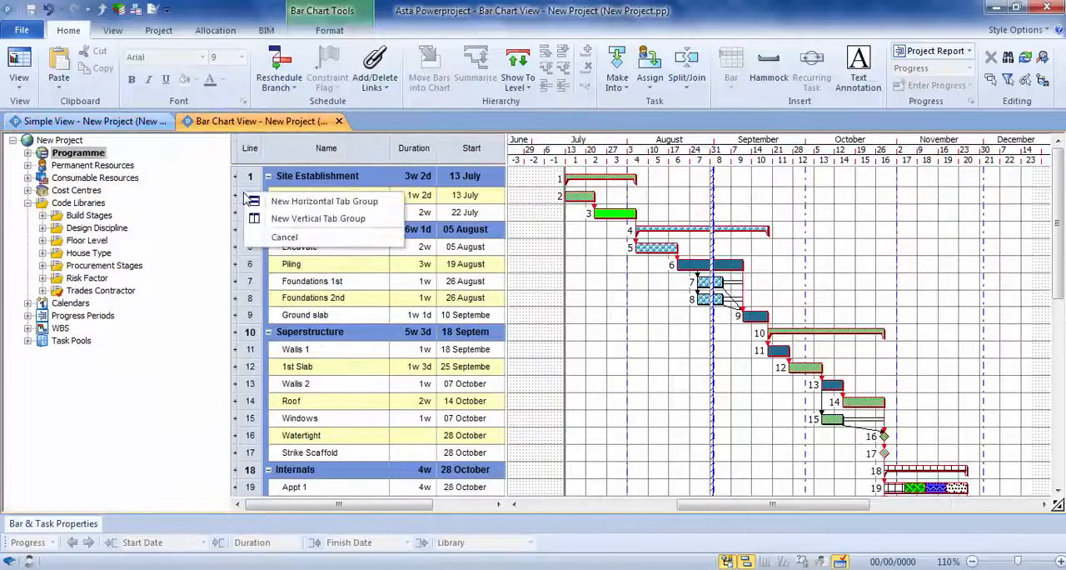
{"action": "left_click", "coordinate": [308, 204]}
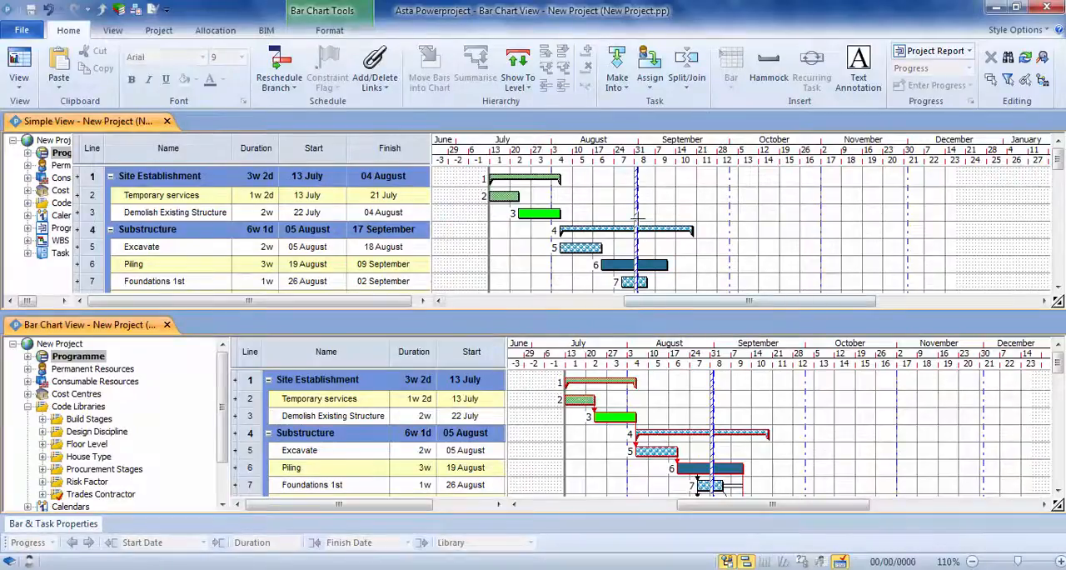
Lengthen the Demolish Existing Structure bar to 5w 4d in Simple View, and shorten it to 3w 4d in Bar Chart View.
{"action": "left_click_drag", "start_coordinate": [563, 214], "coordinate": [642, 214]}
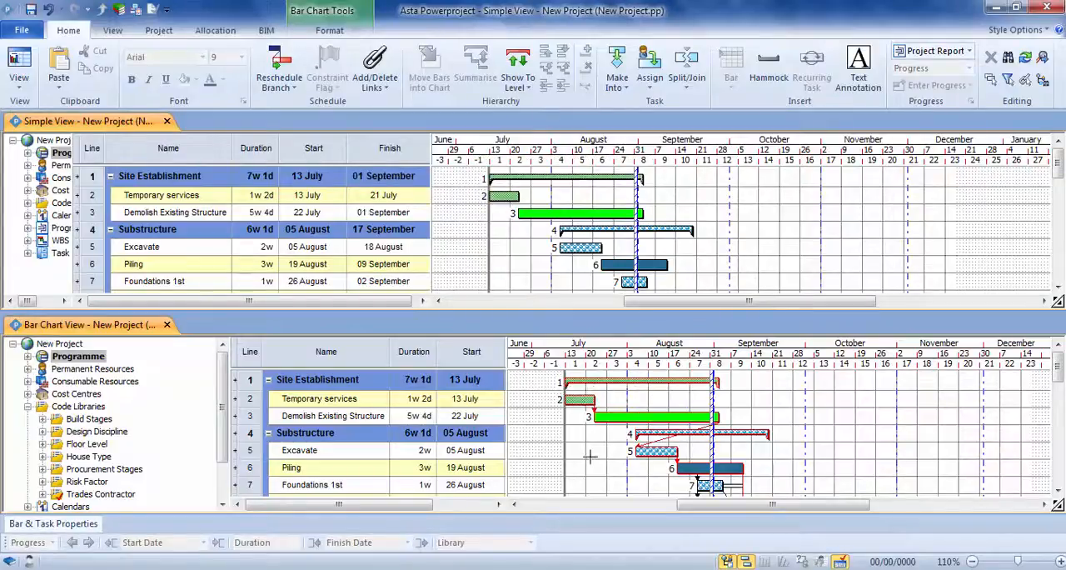
{"action": "left_click_drag", "start_coordinate": [718, 415], "coordinate": [673, 416]}
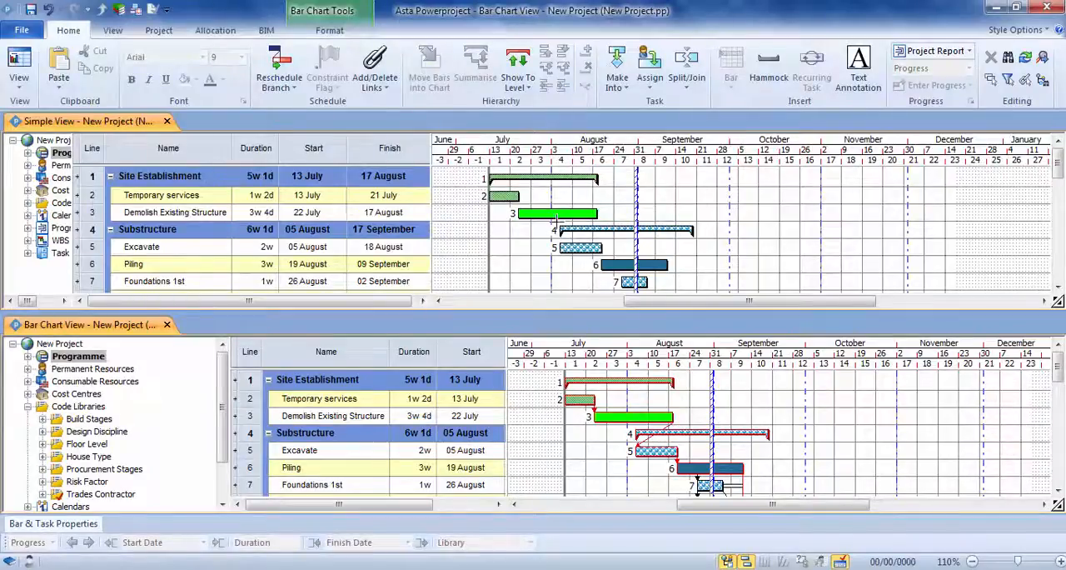
{"action": "mouse_move", "coordinate": [554, 227]}
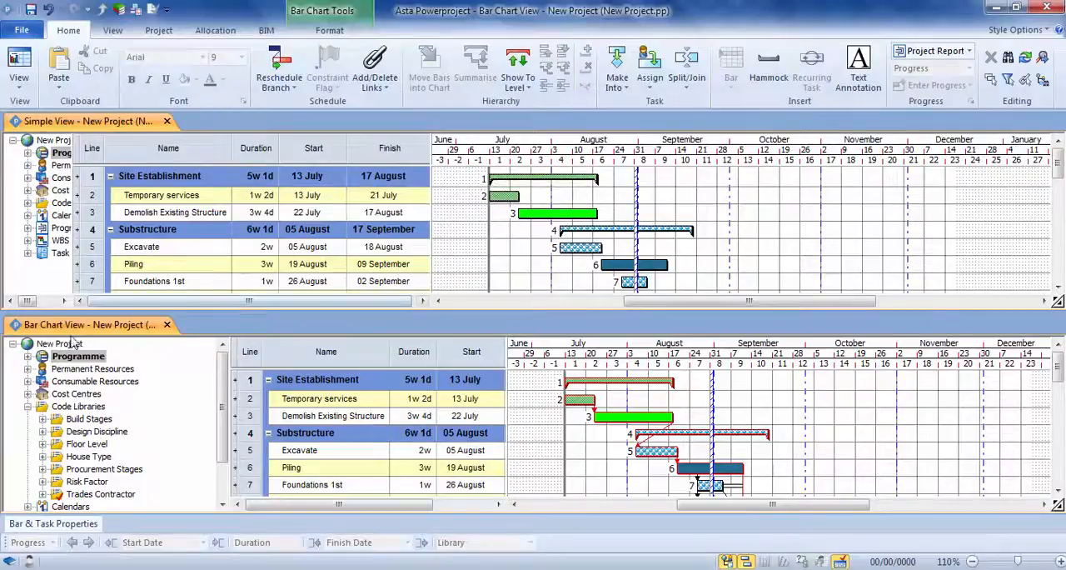
Move Bar Chart View back into the same tab group as Simple View and switch to Simple View.
{"action": "left_click_drag", "start_coordinate": [67, 331], "coordinate": [225, 122]}
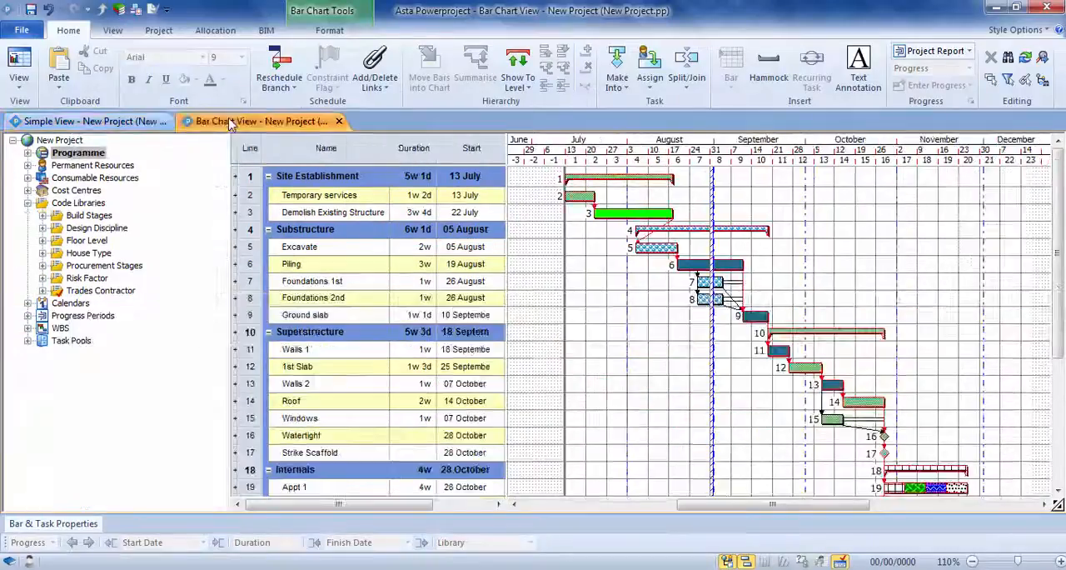
{"action": "left_click", "coordinate": [96, 121]}
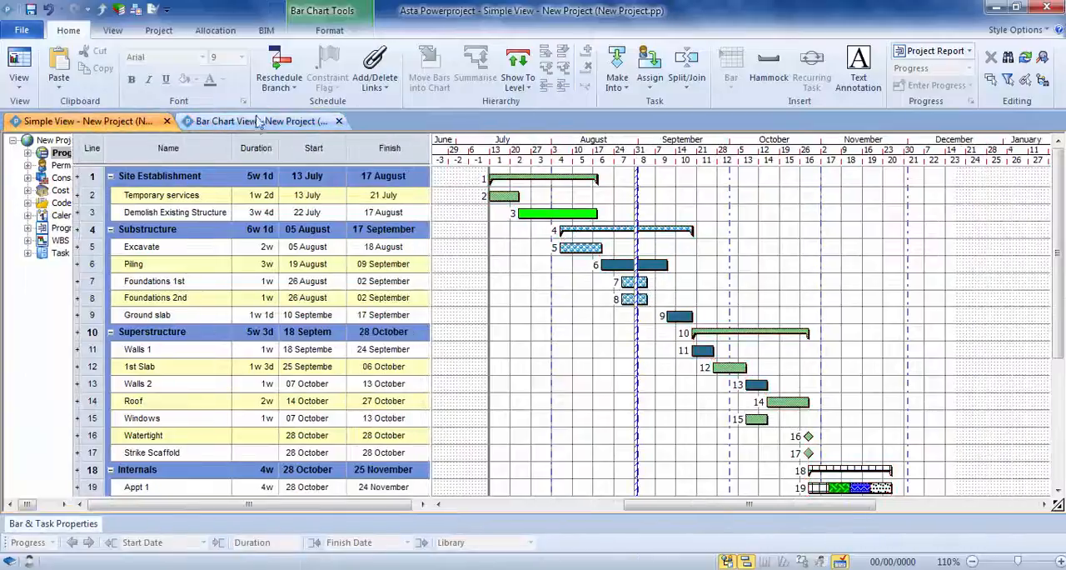